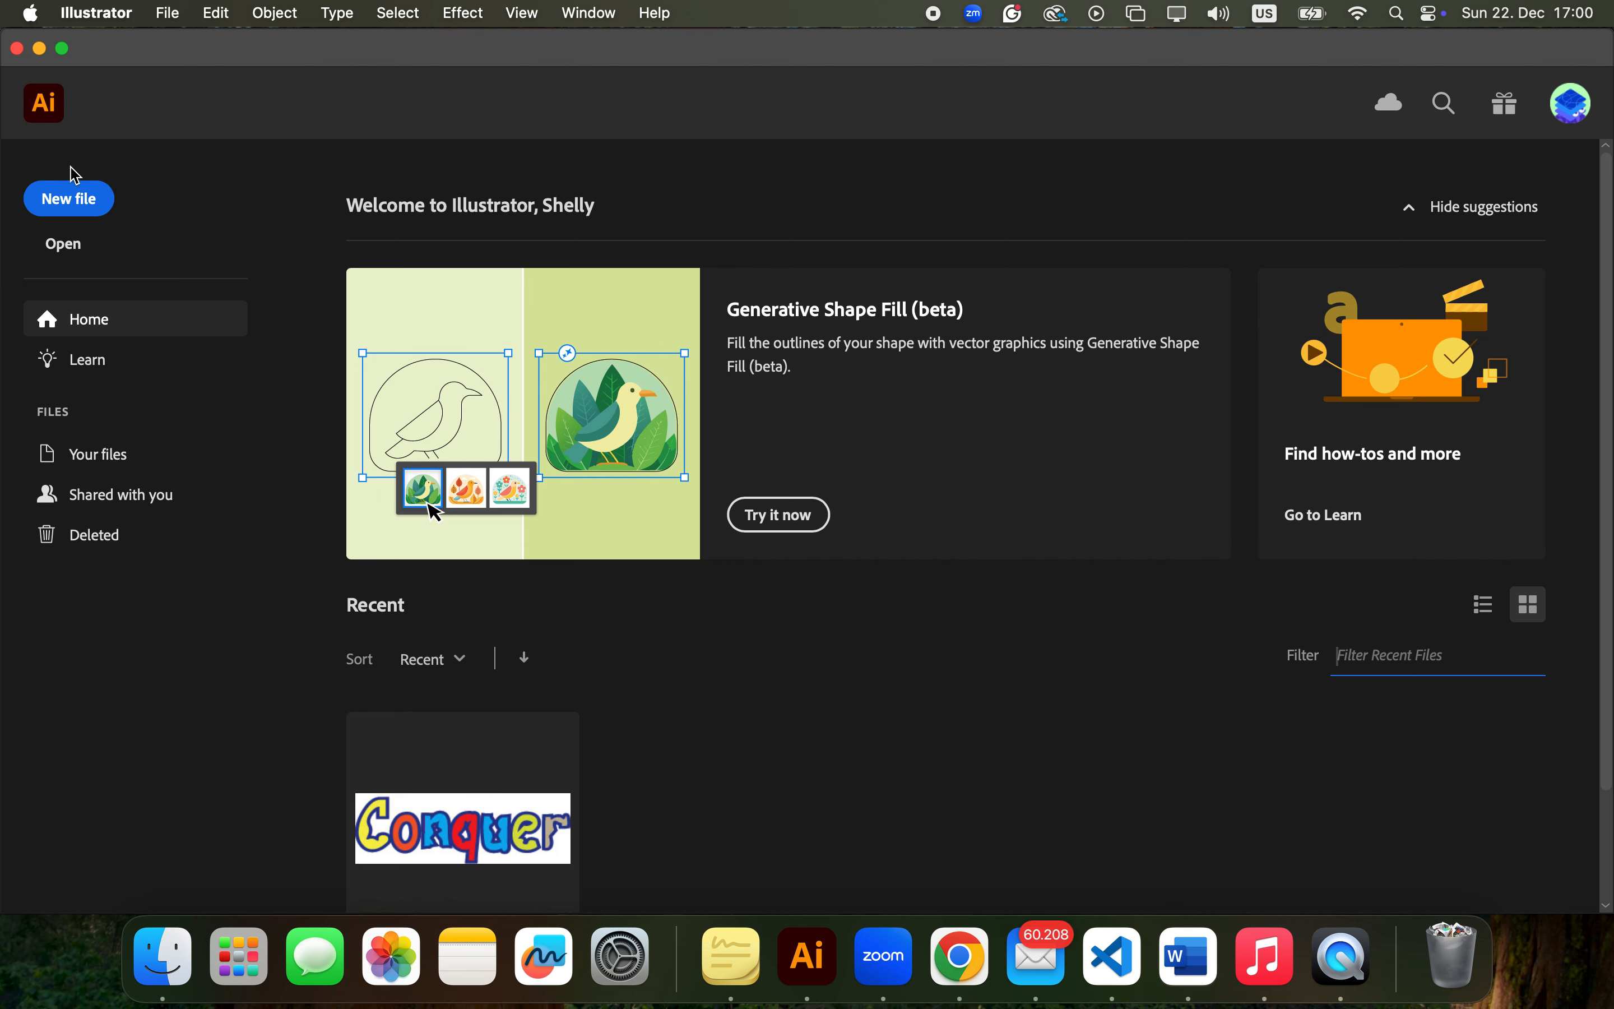
Create a landscape A4 CMYK document of 841.89 x 595.28 pt and add the text "Conquer" near the artboard's centre
click(61, 208)
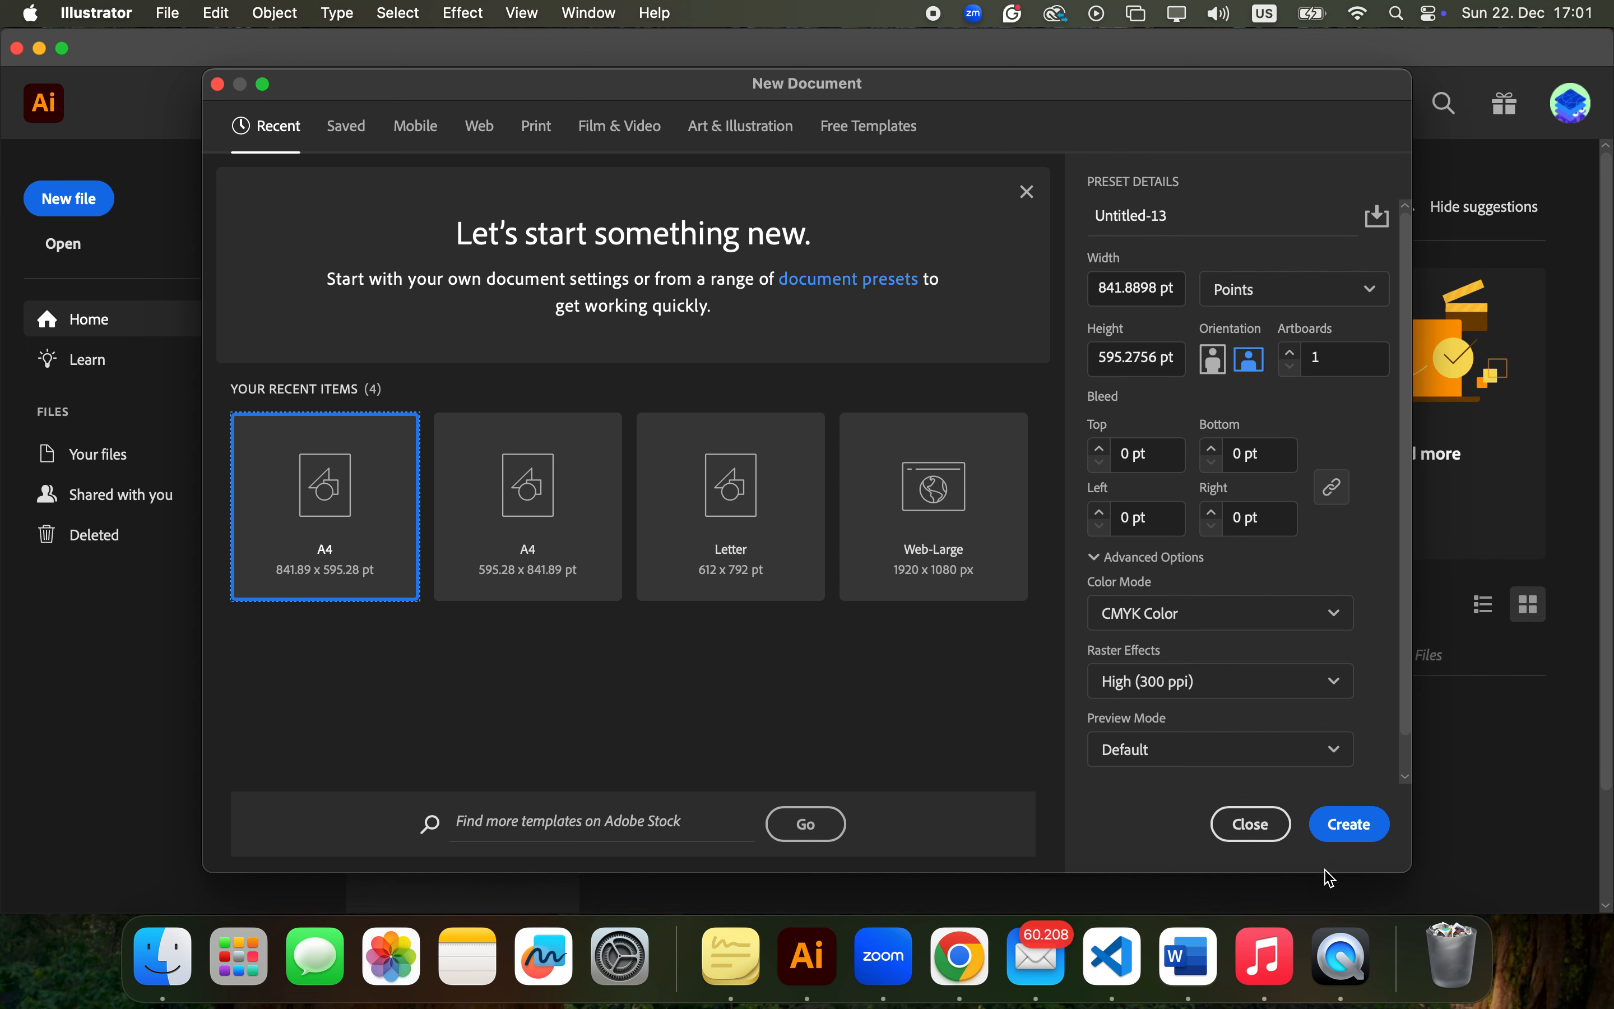
click(1364, 834)
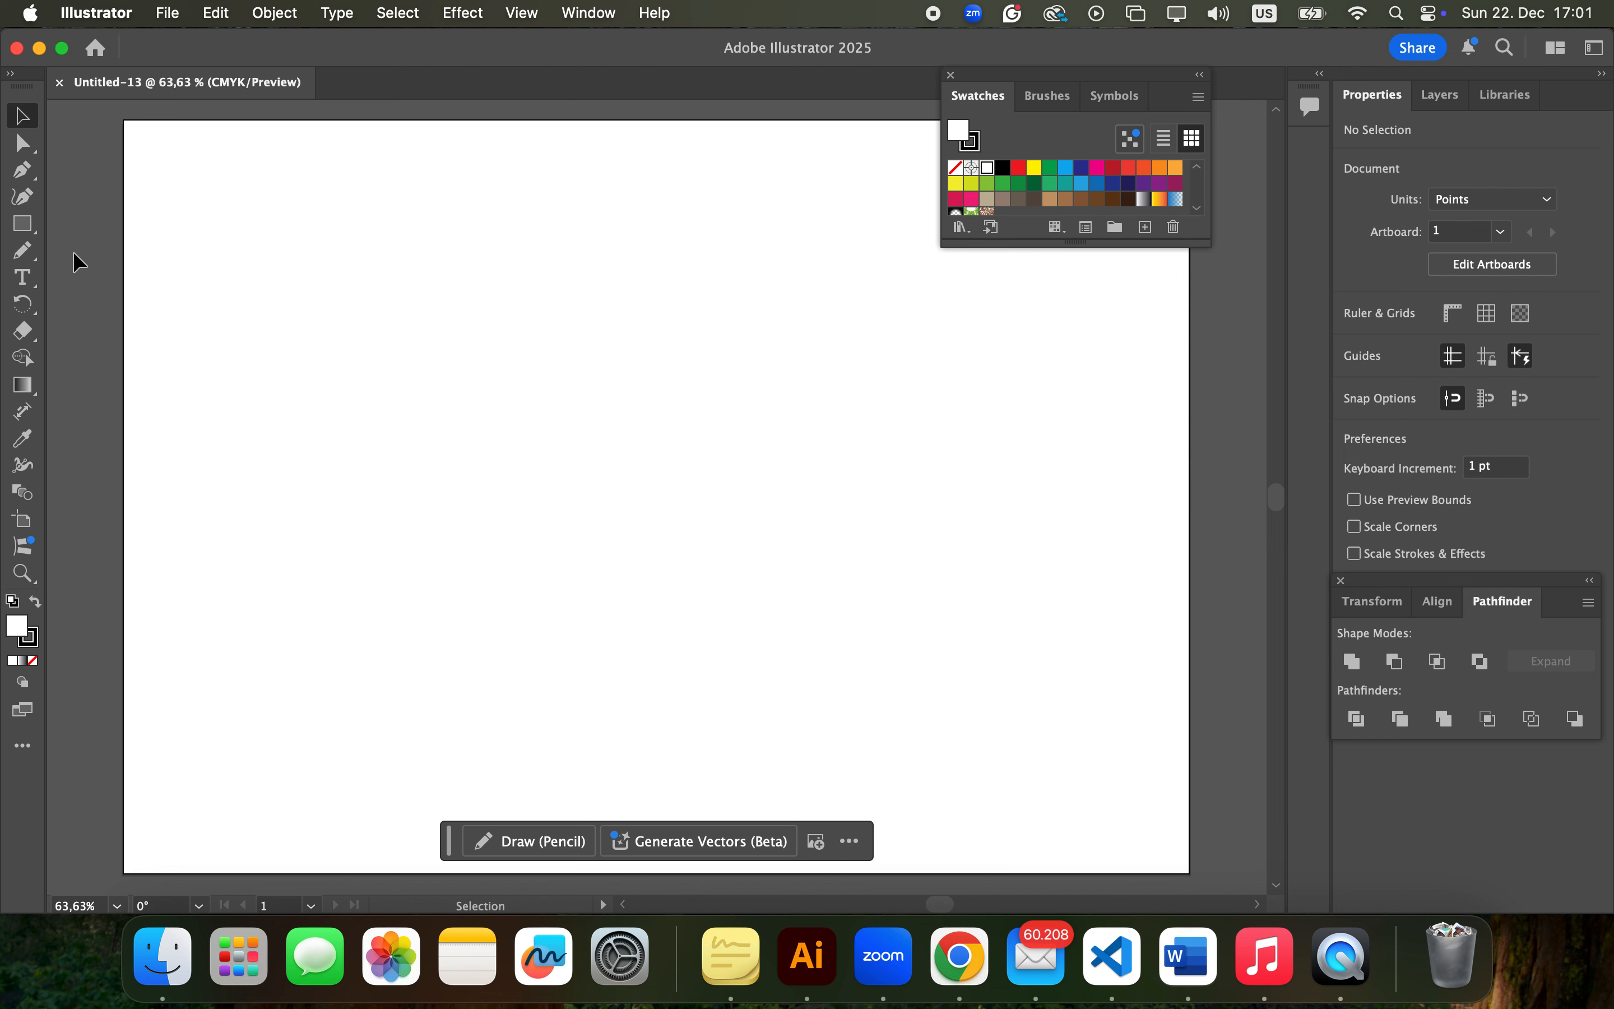
click(23, 277)
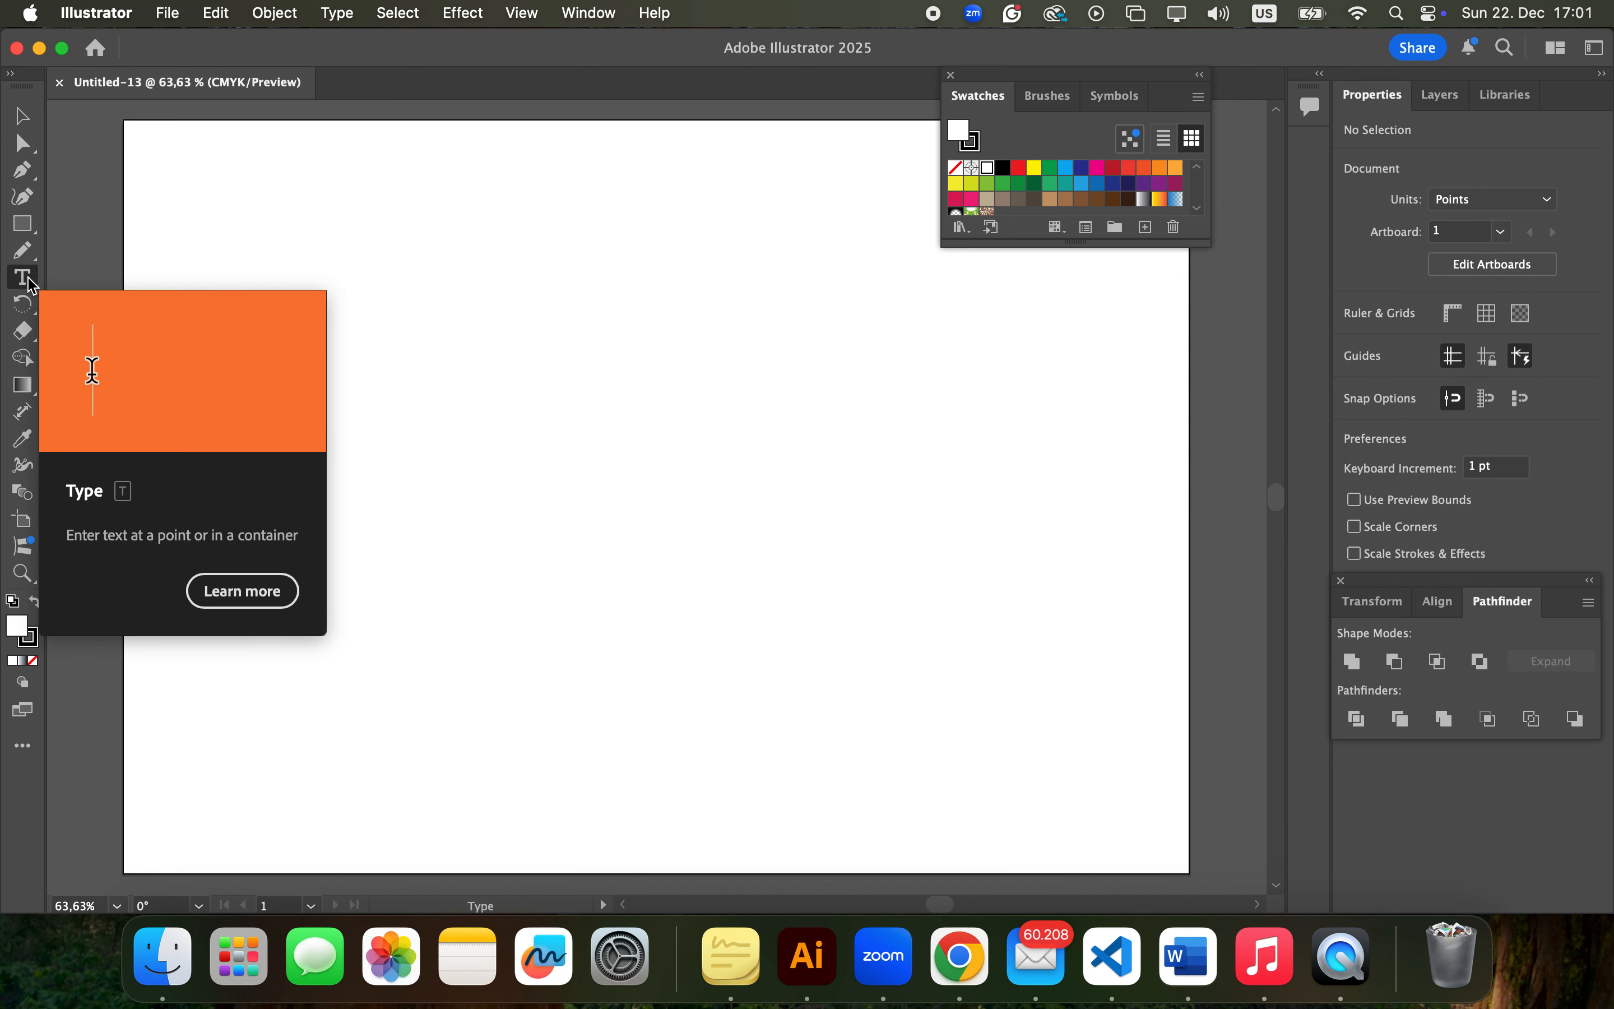
click(567, 386)
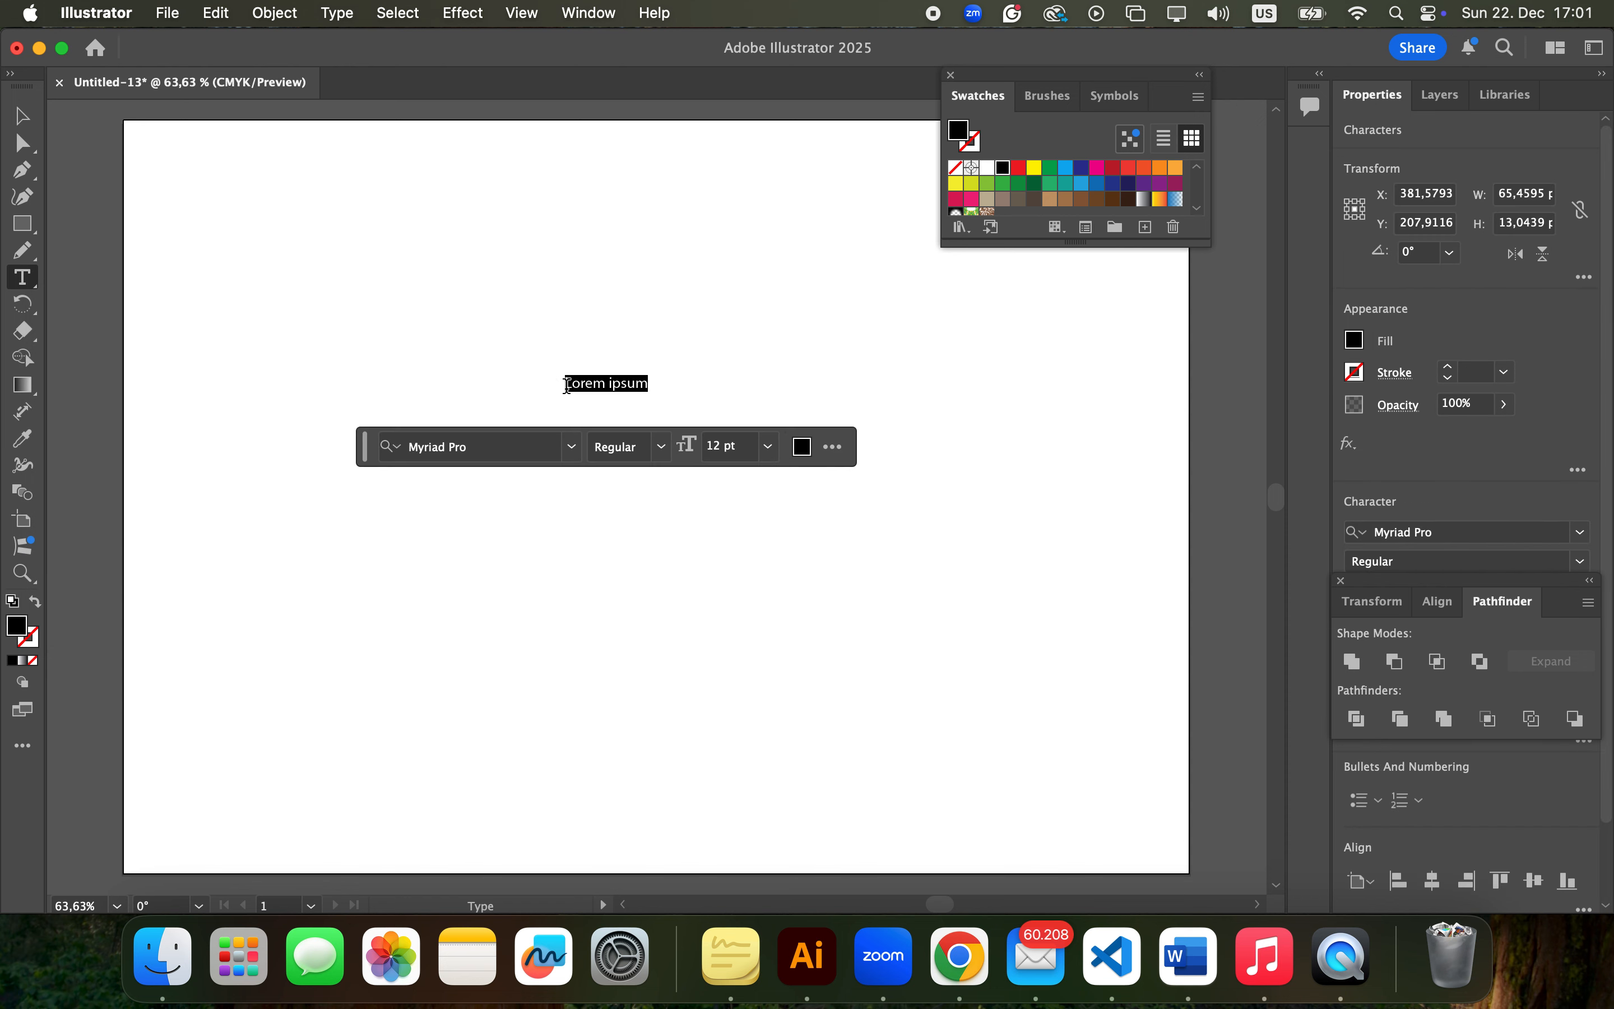
text(Conquer)
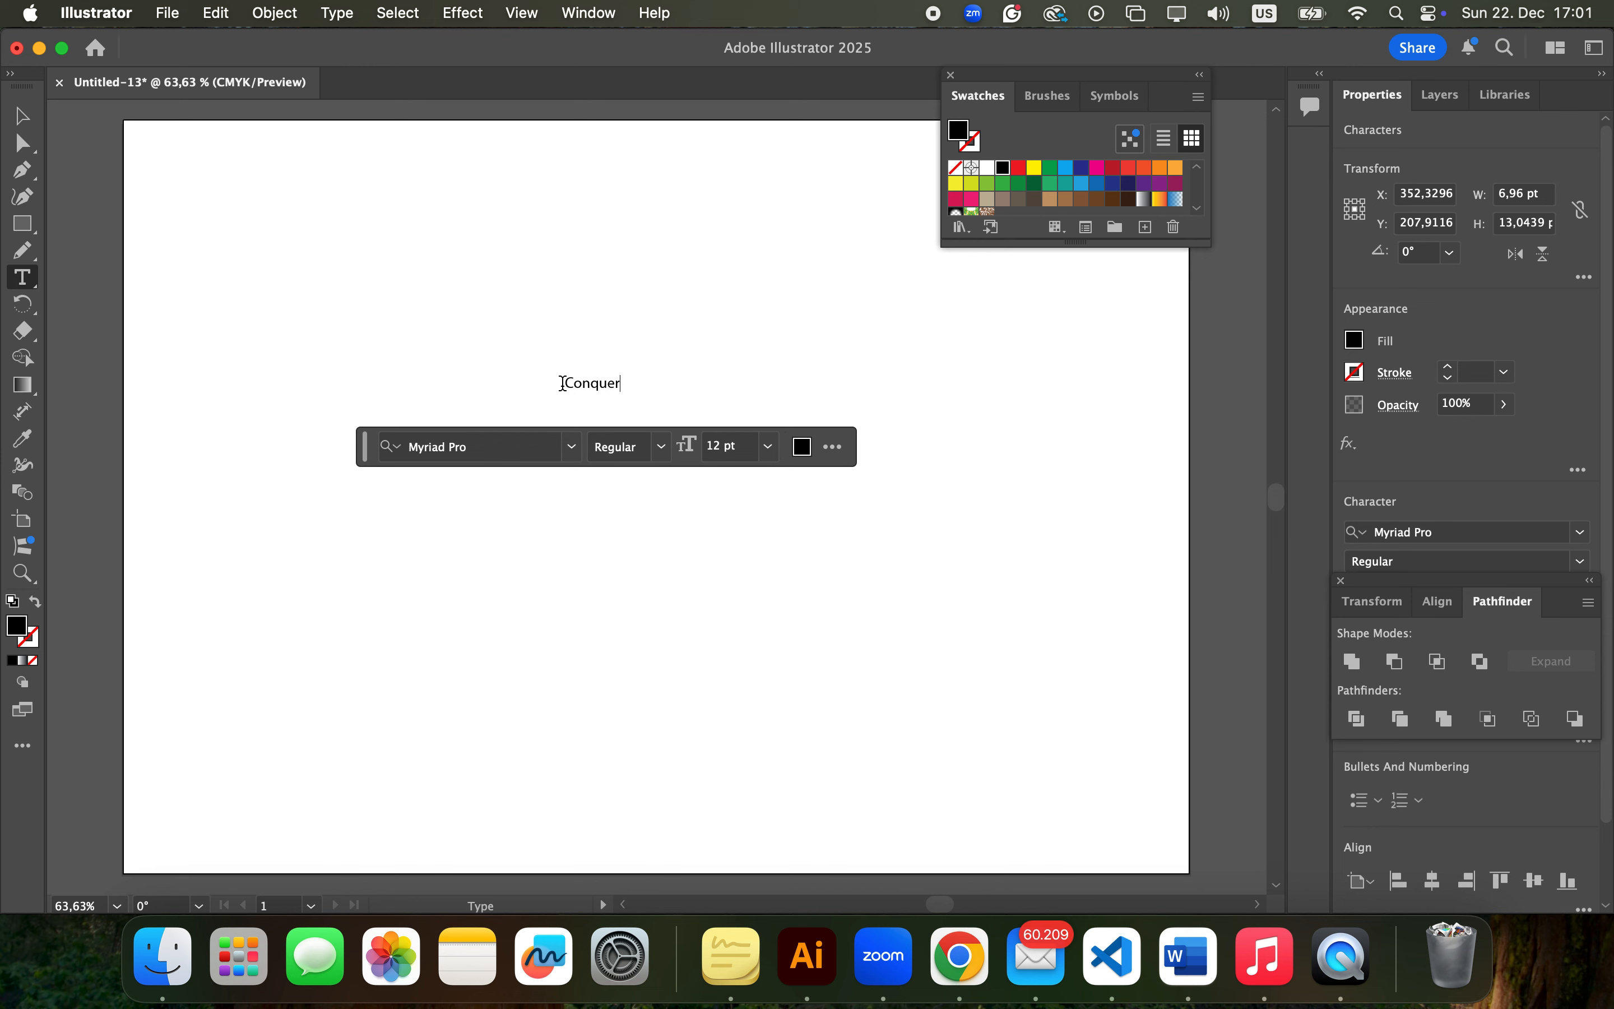
Change the font of the whole word "Conquer" to Poppins ExtraBold
drag(562, 384, 631, 384)
click(572, 446)
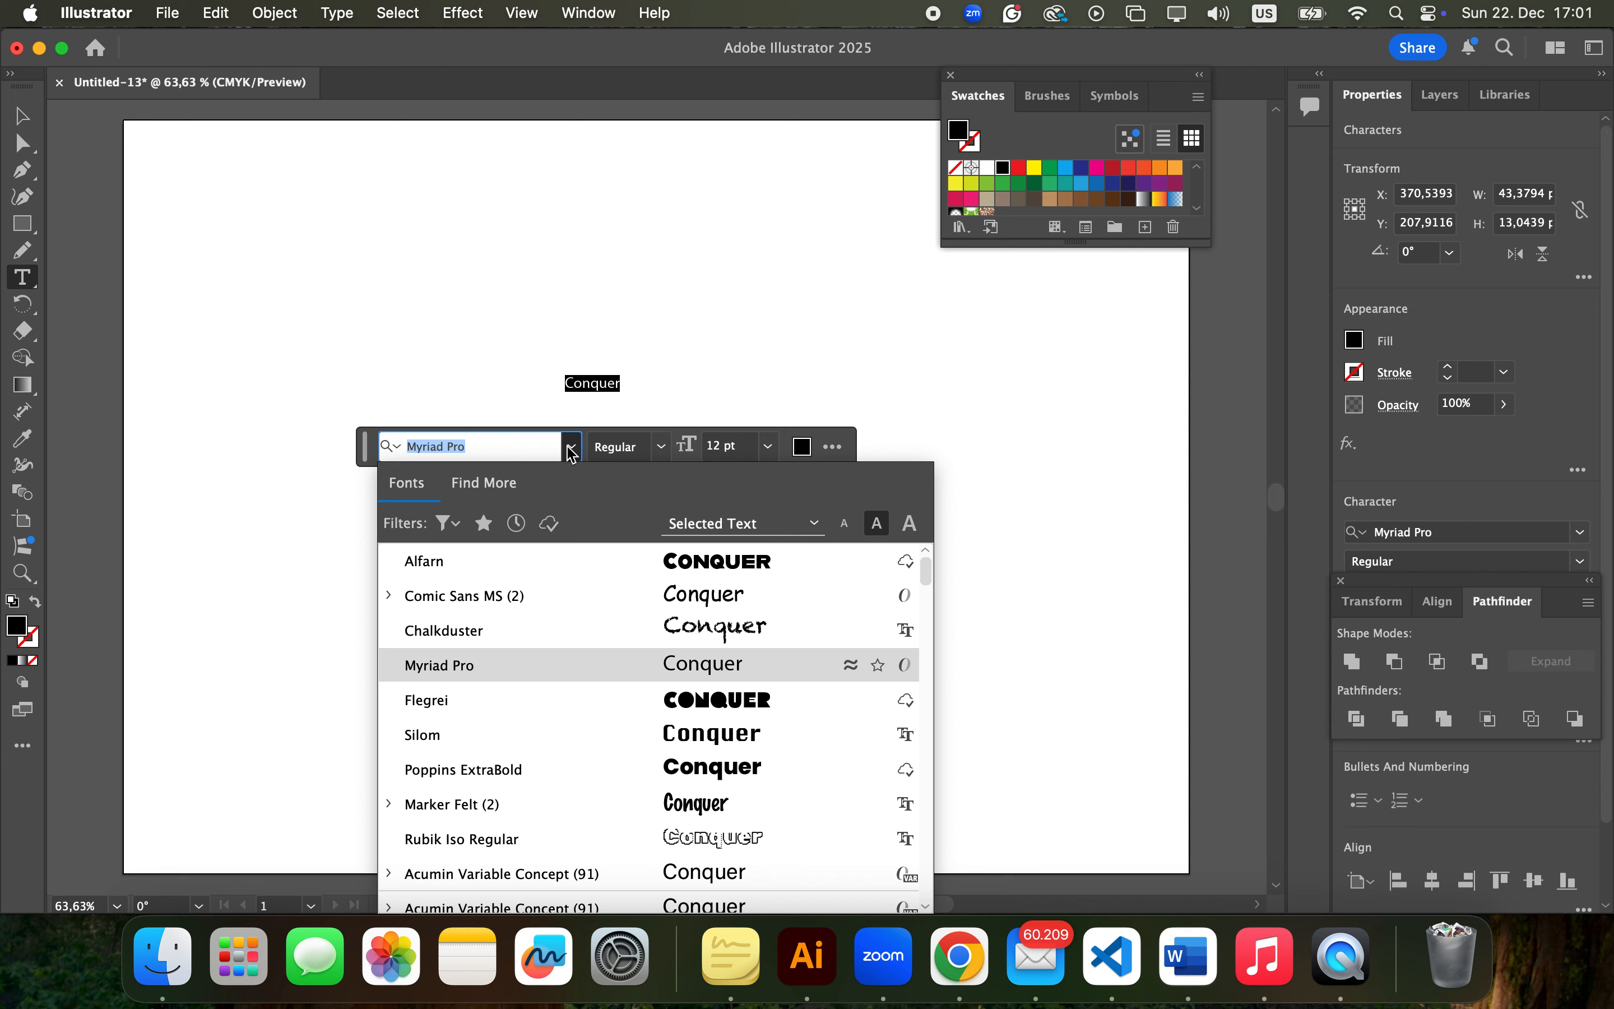
scroll(522, 771, down, 4)
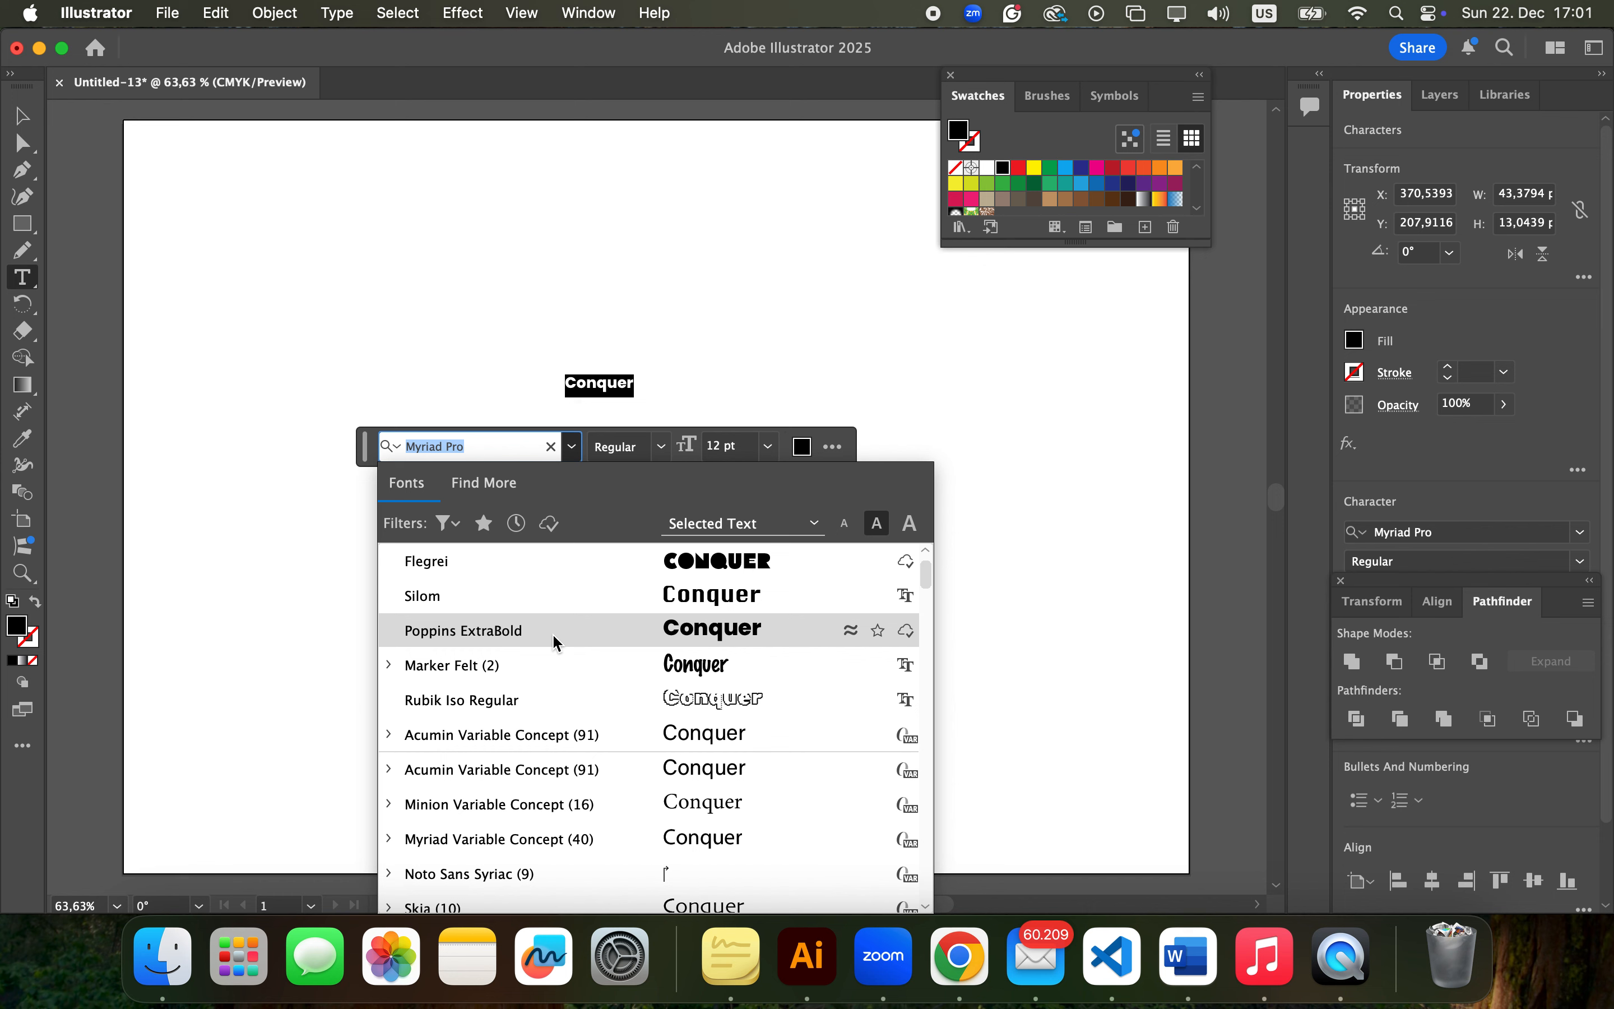
click(554, 642)
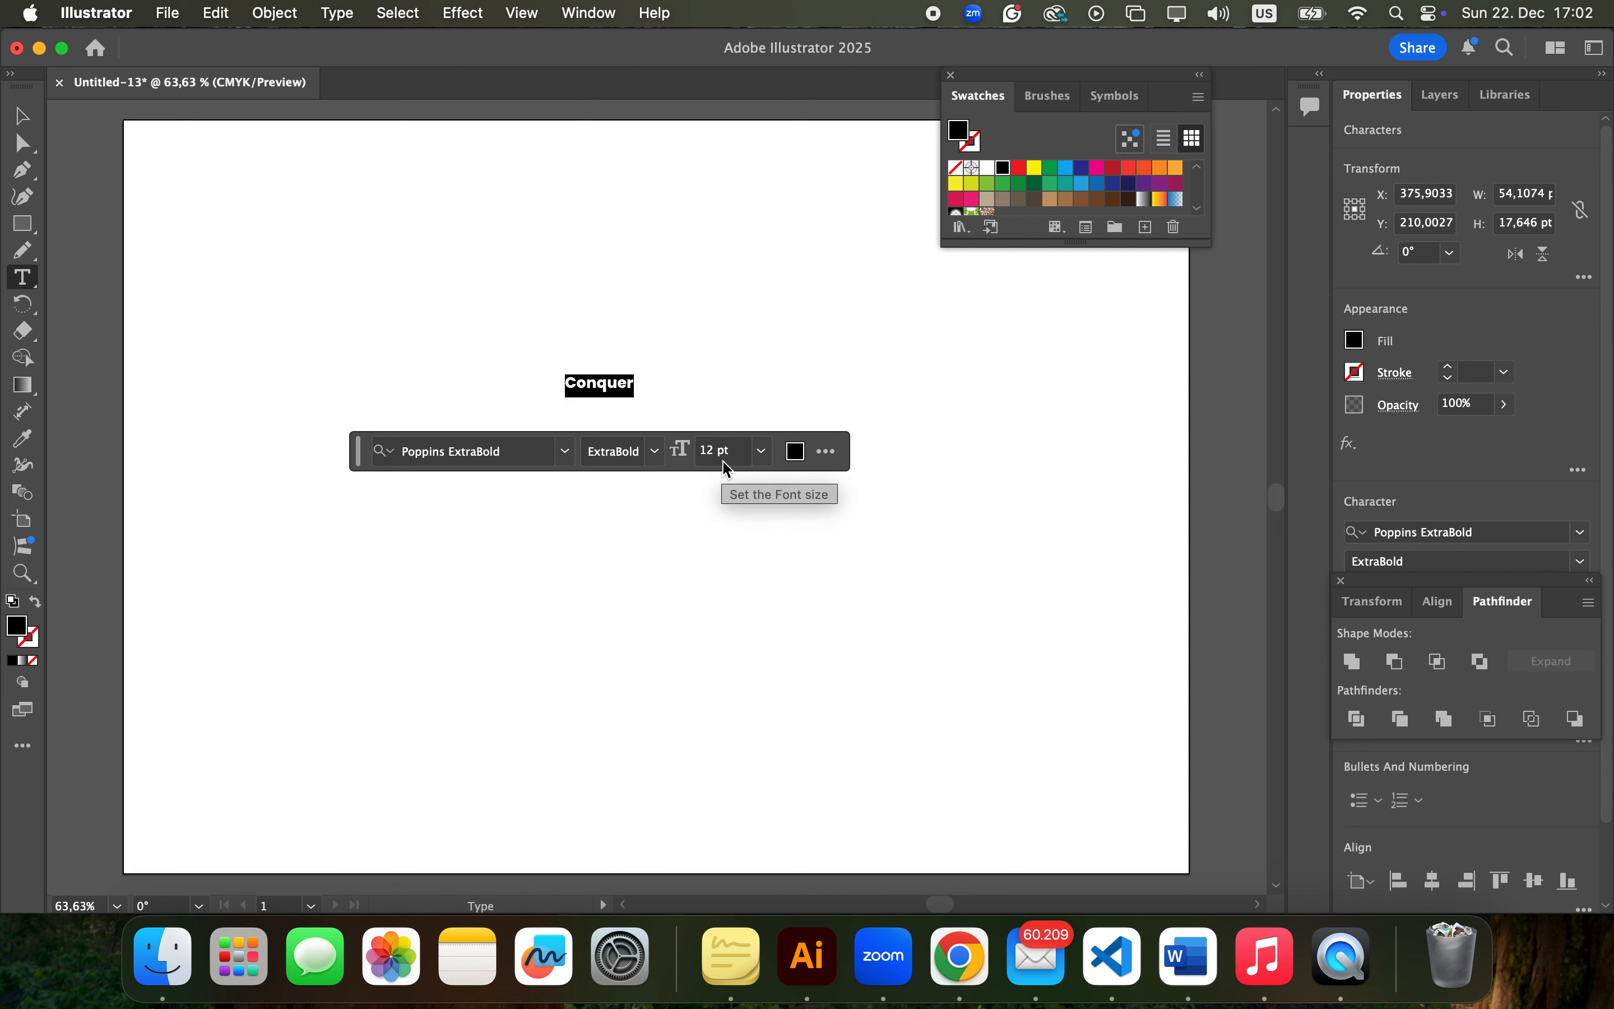
click(720, 398)
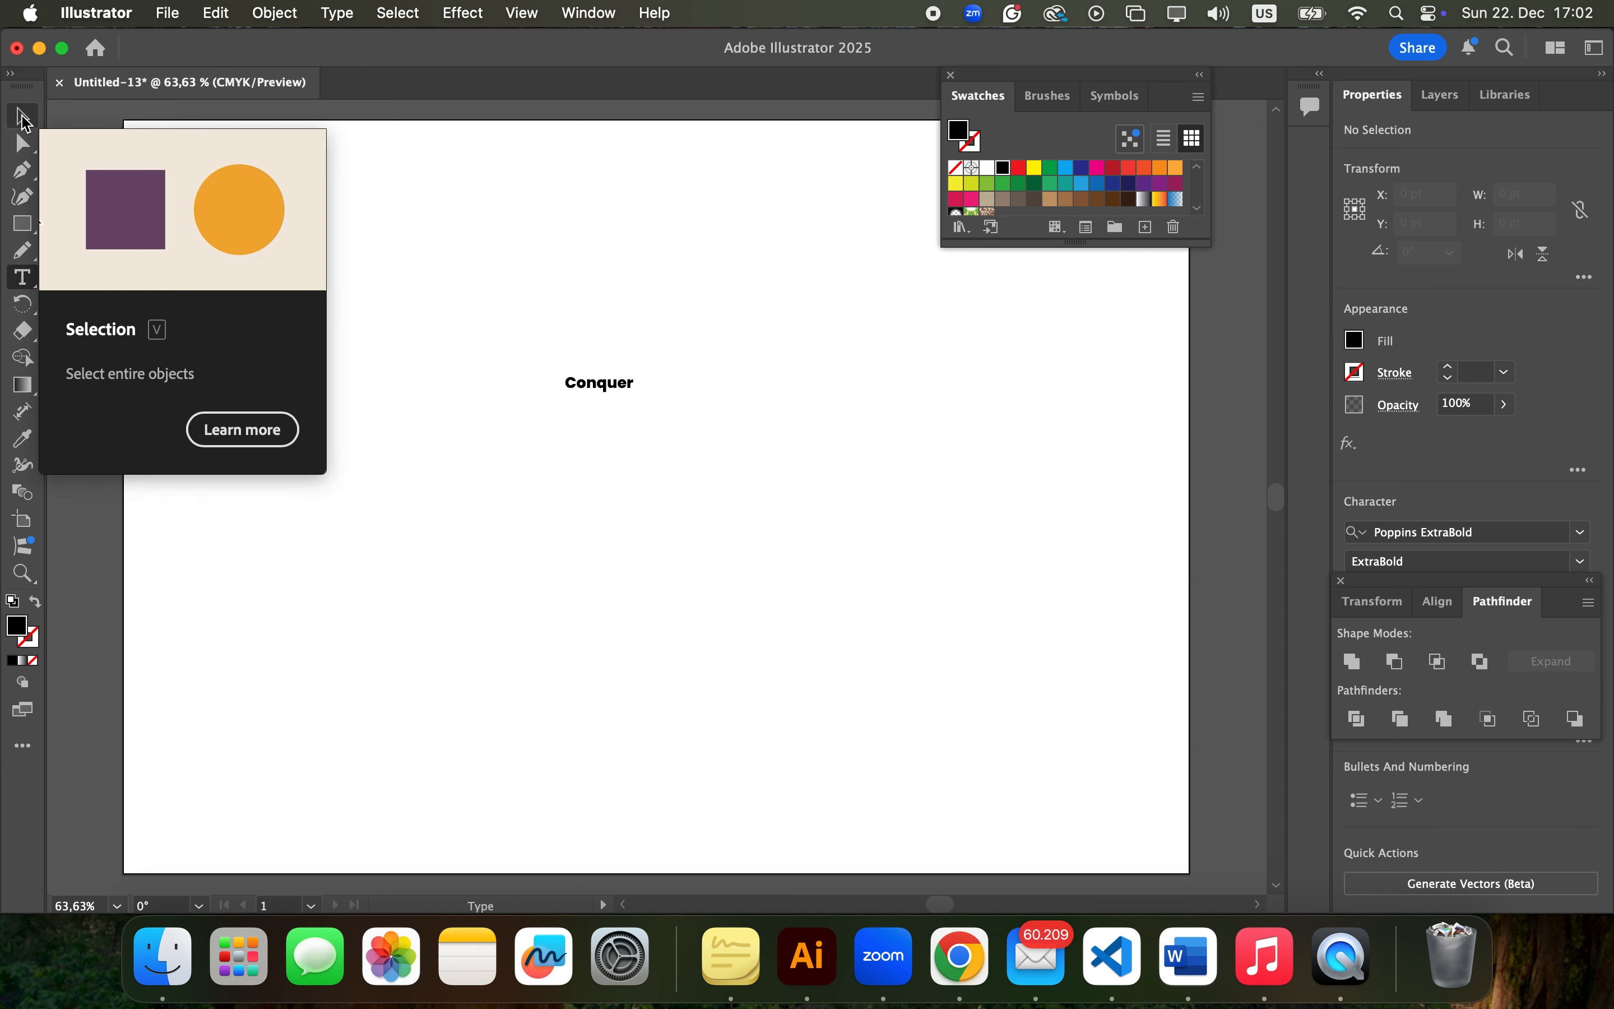
Convert the "Conquer" text object into outlines
key(v)
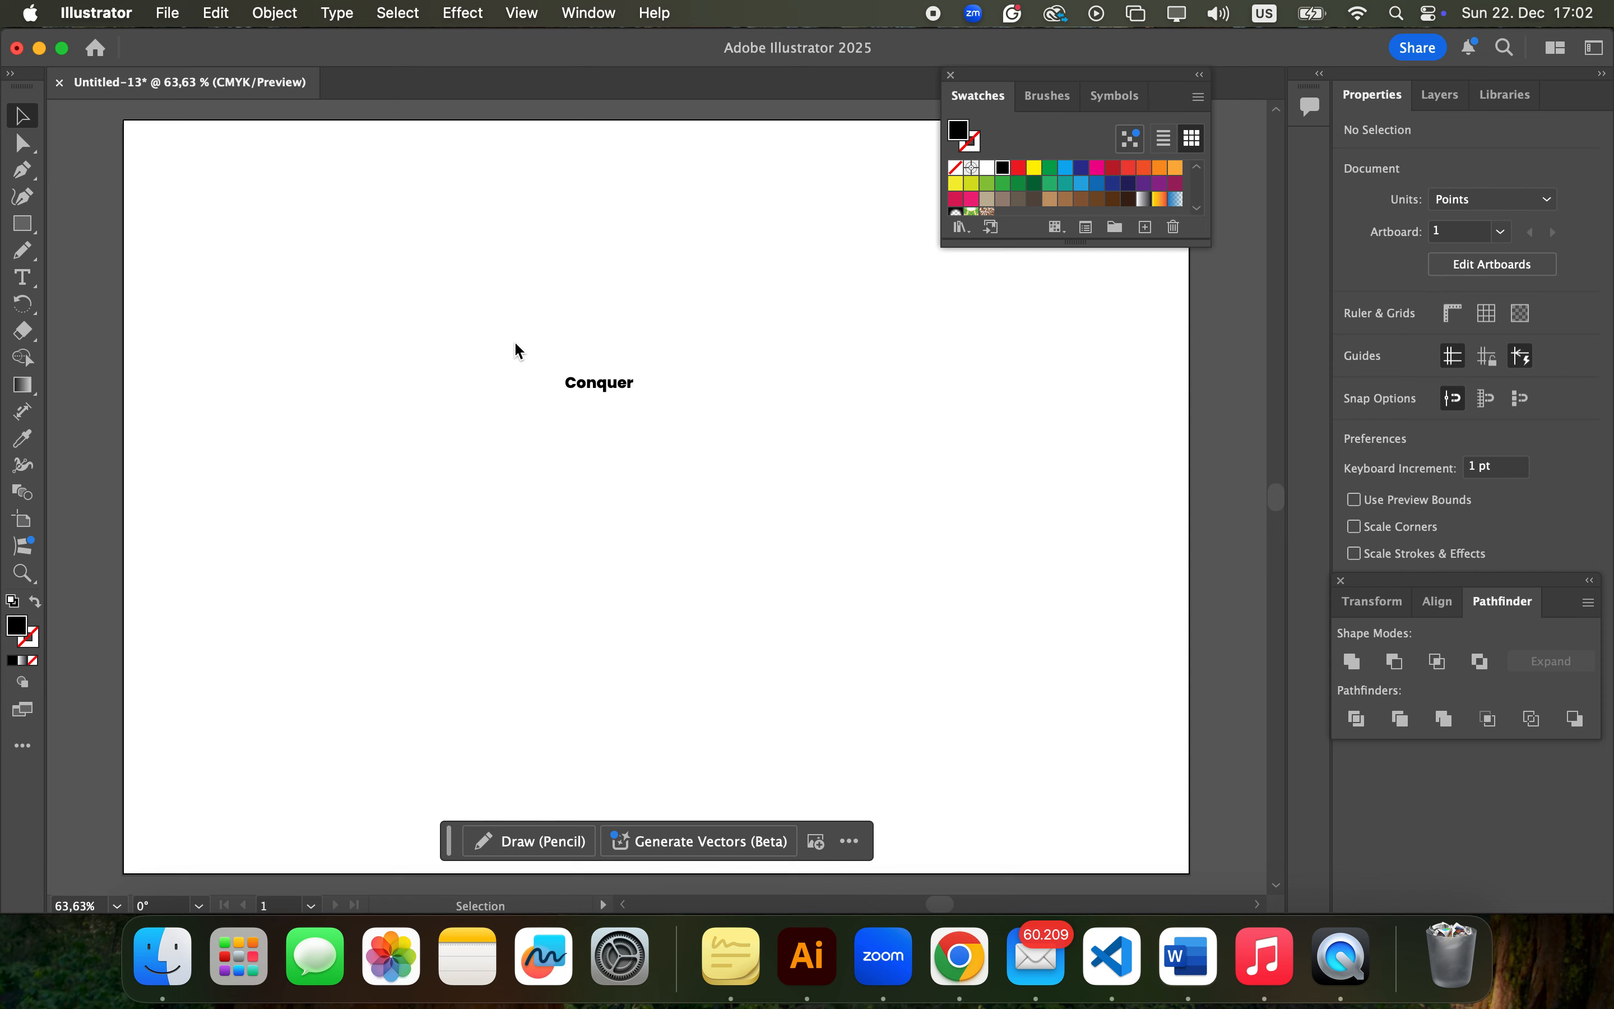
drag(515, 342, 741, 458)
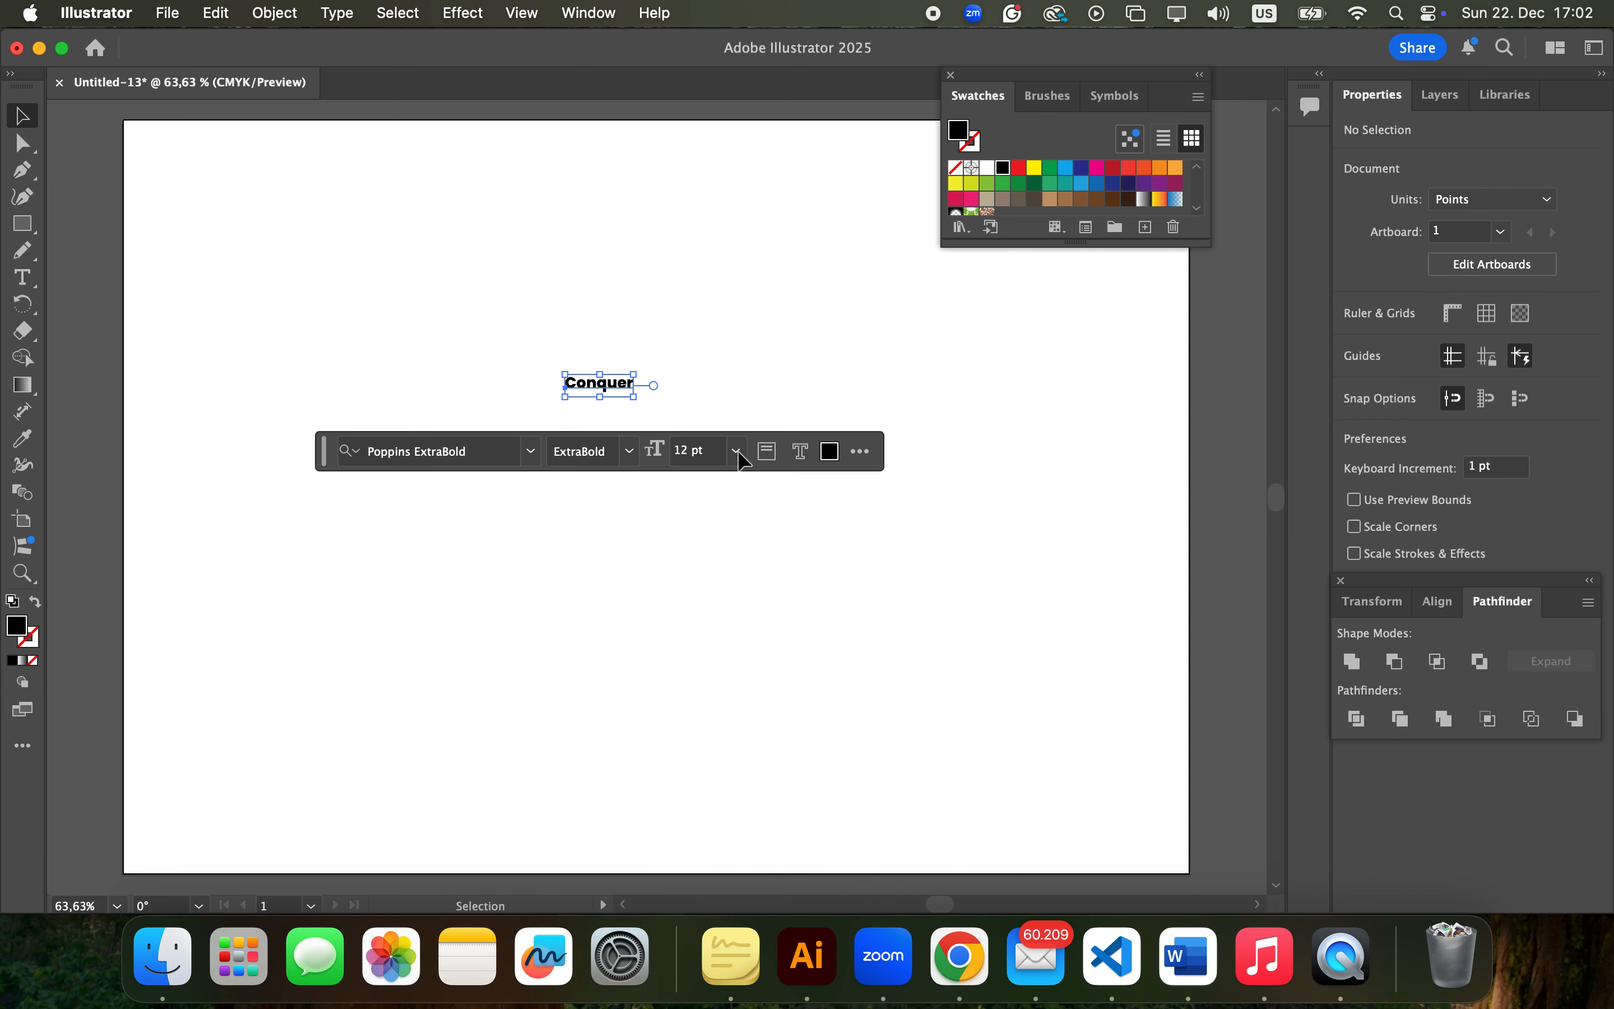
click(337, 13)
click(373, 428)
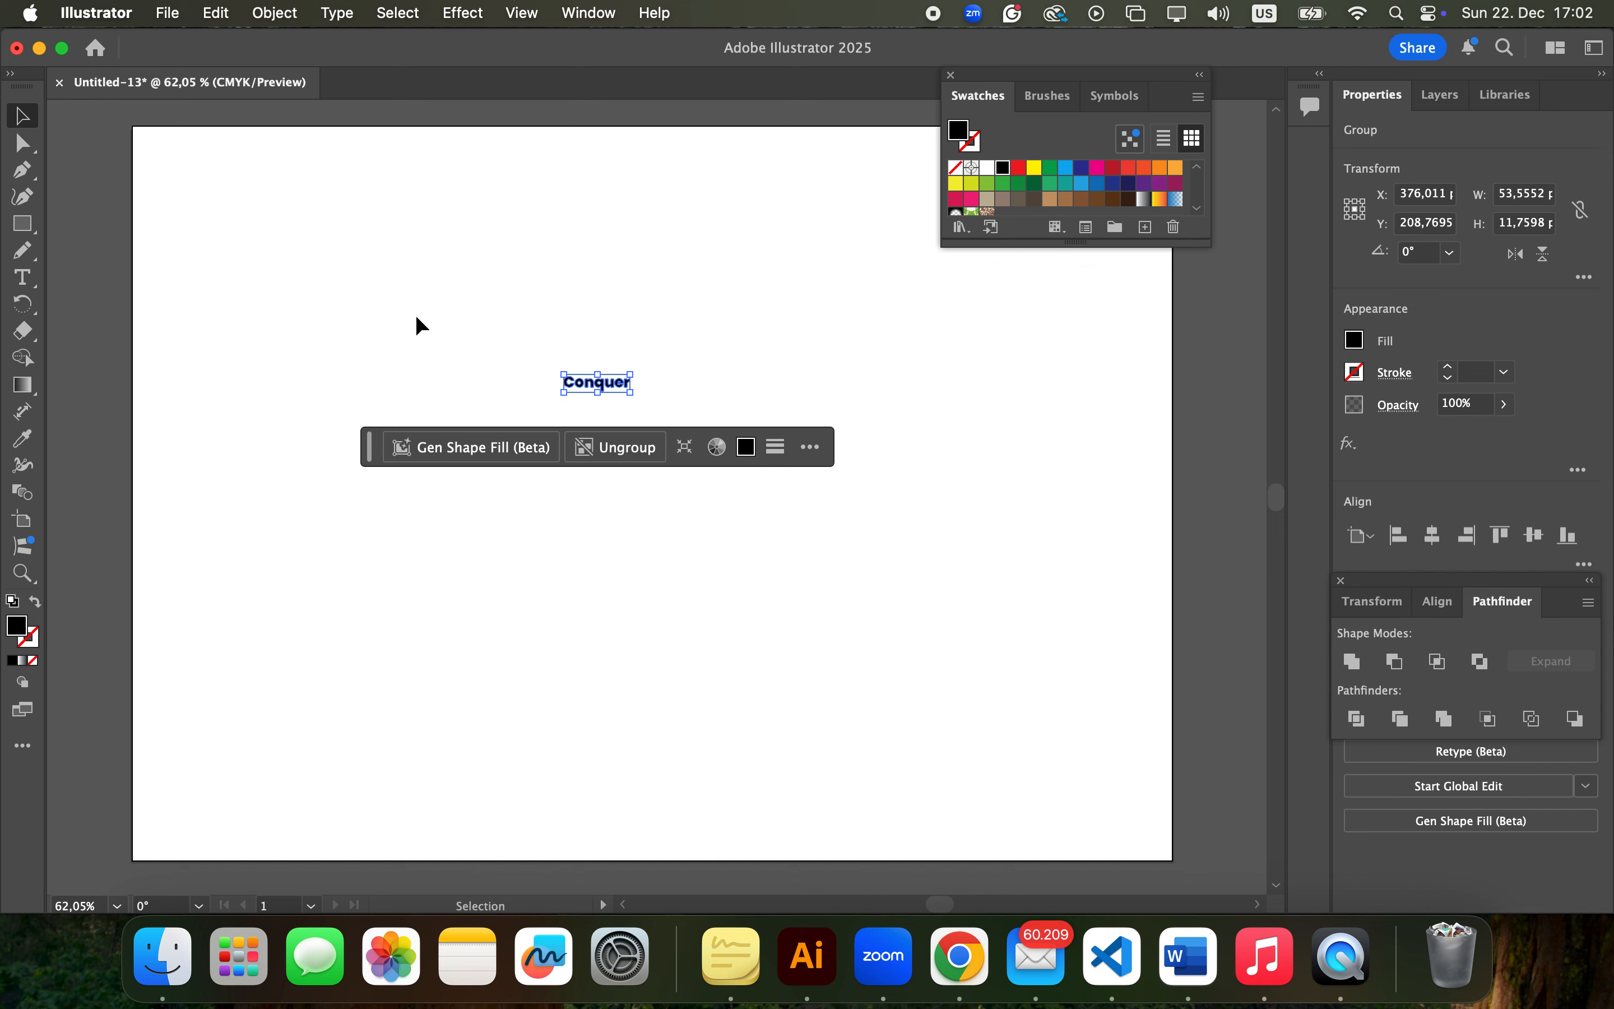
Enlarge the outlined word to about 578 x 184 pt with Free Transform and move it to the middle of the artboard
drag(630, 393, 667, 410)
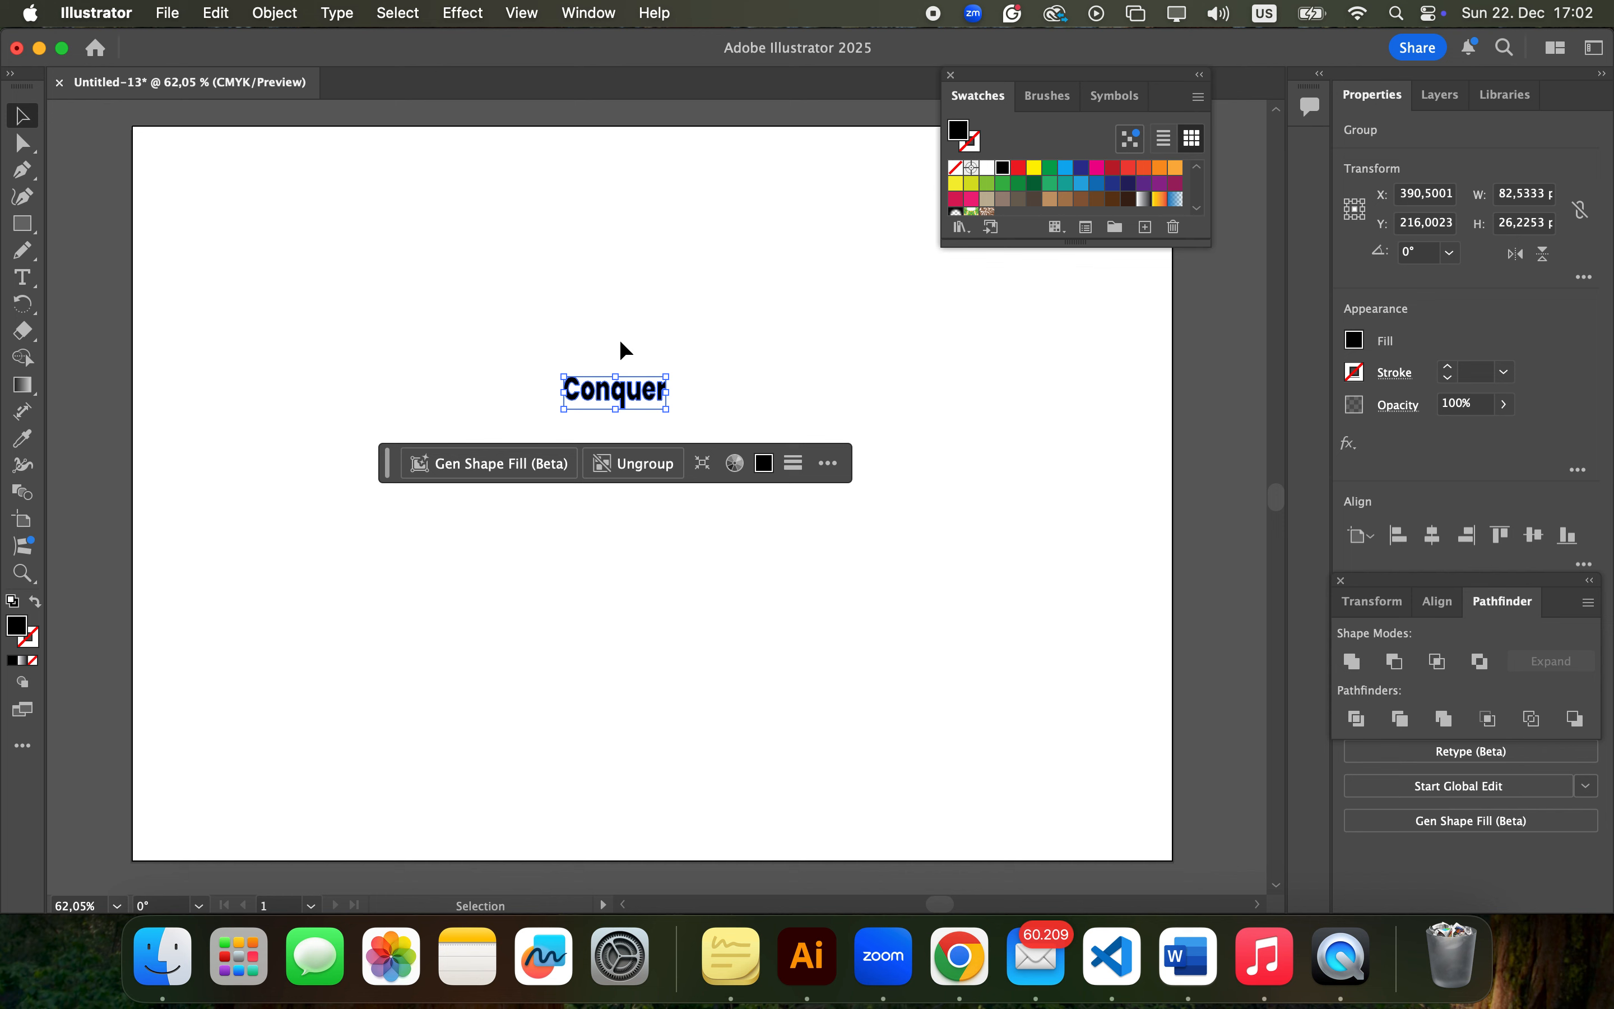
key(e)
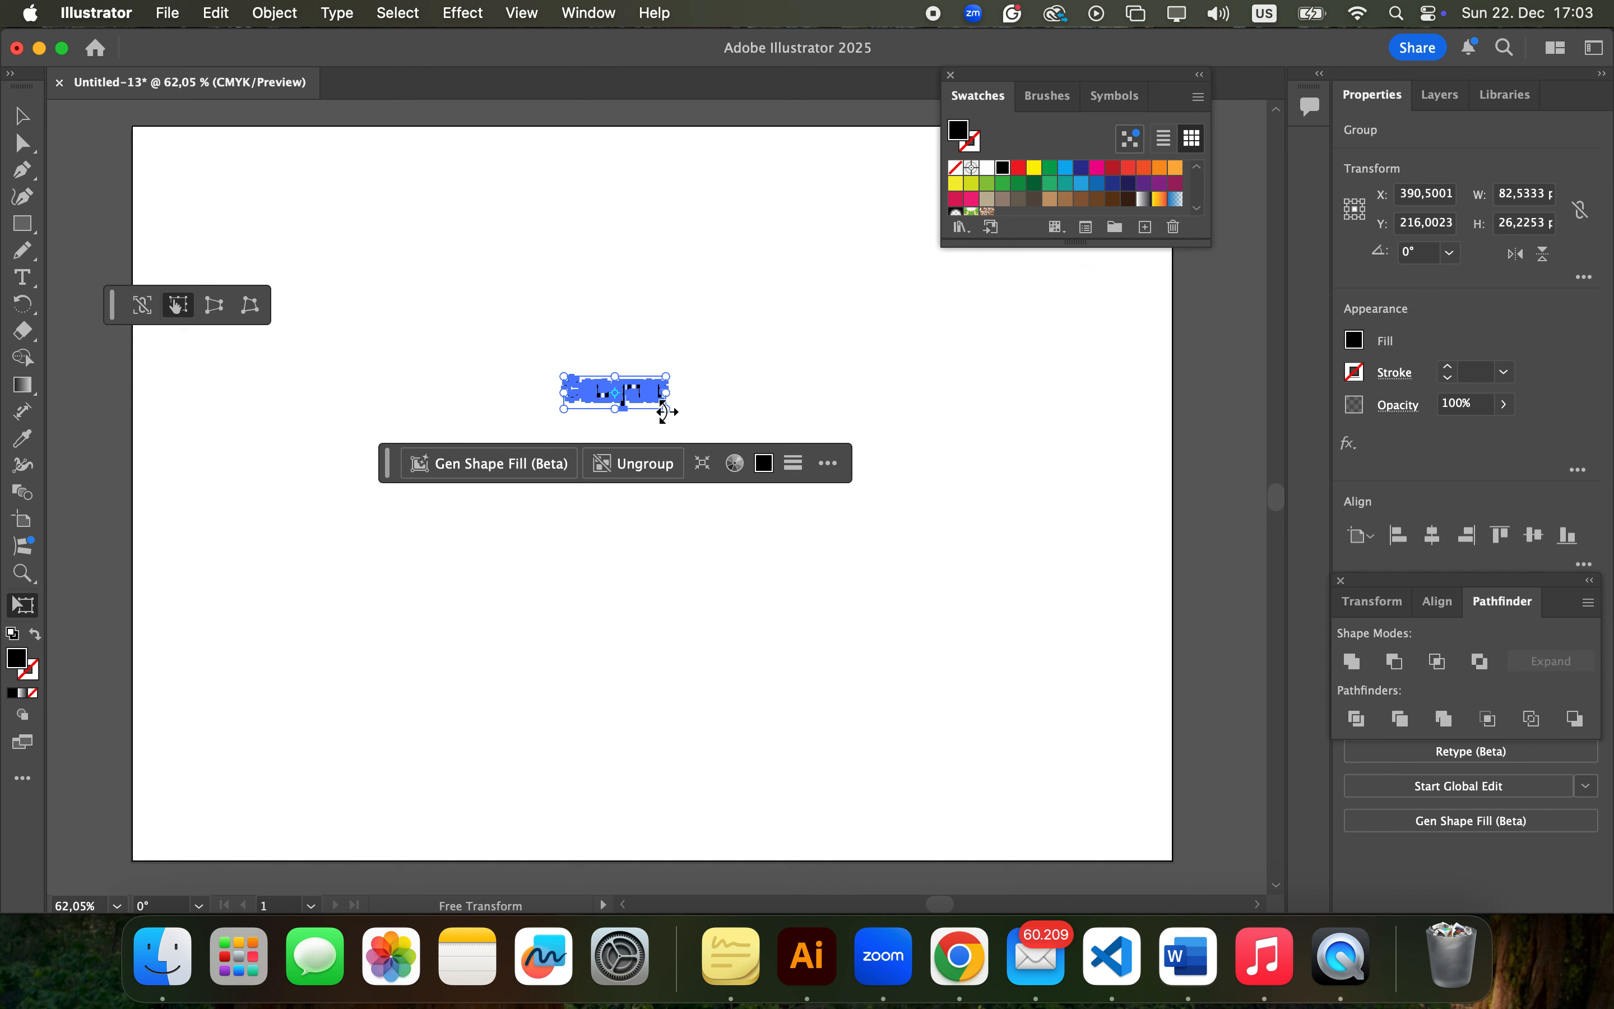
drag(663, 410, 854, 469)
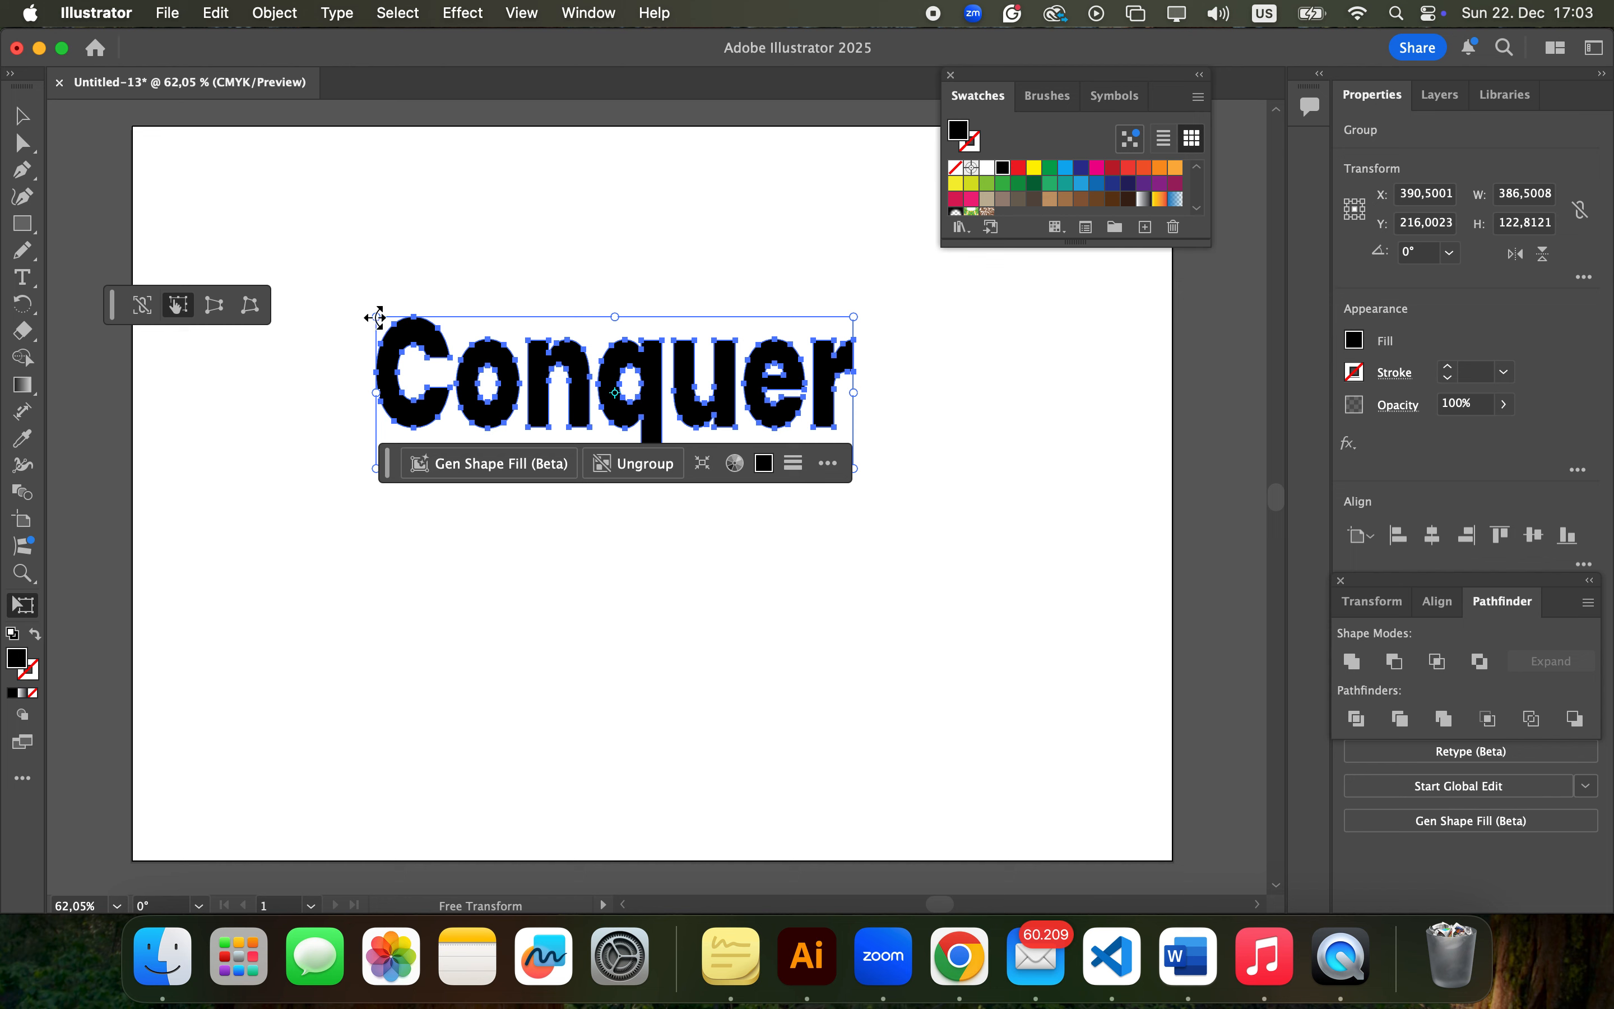
drag(375, 318, 309, 274)
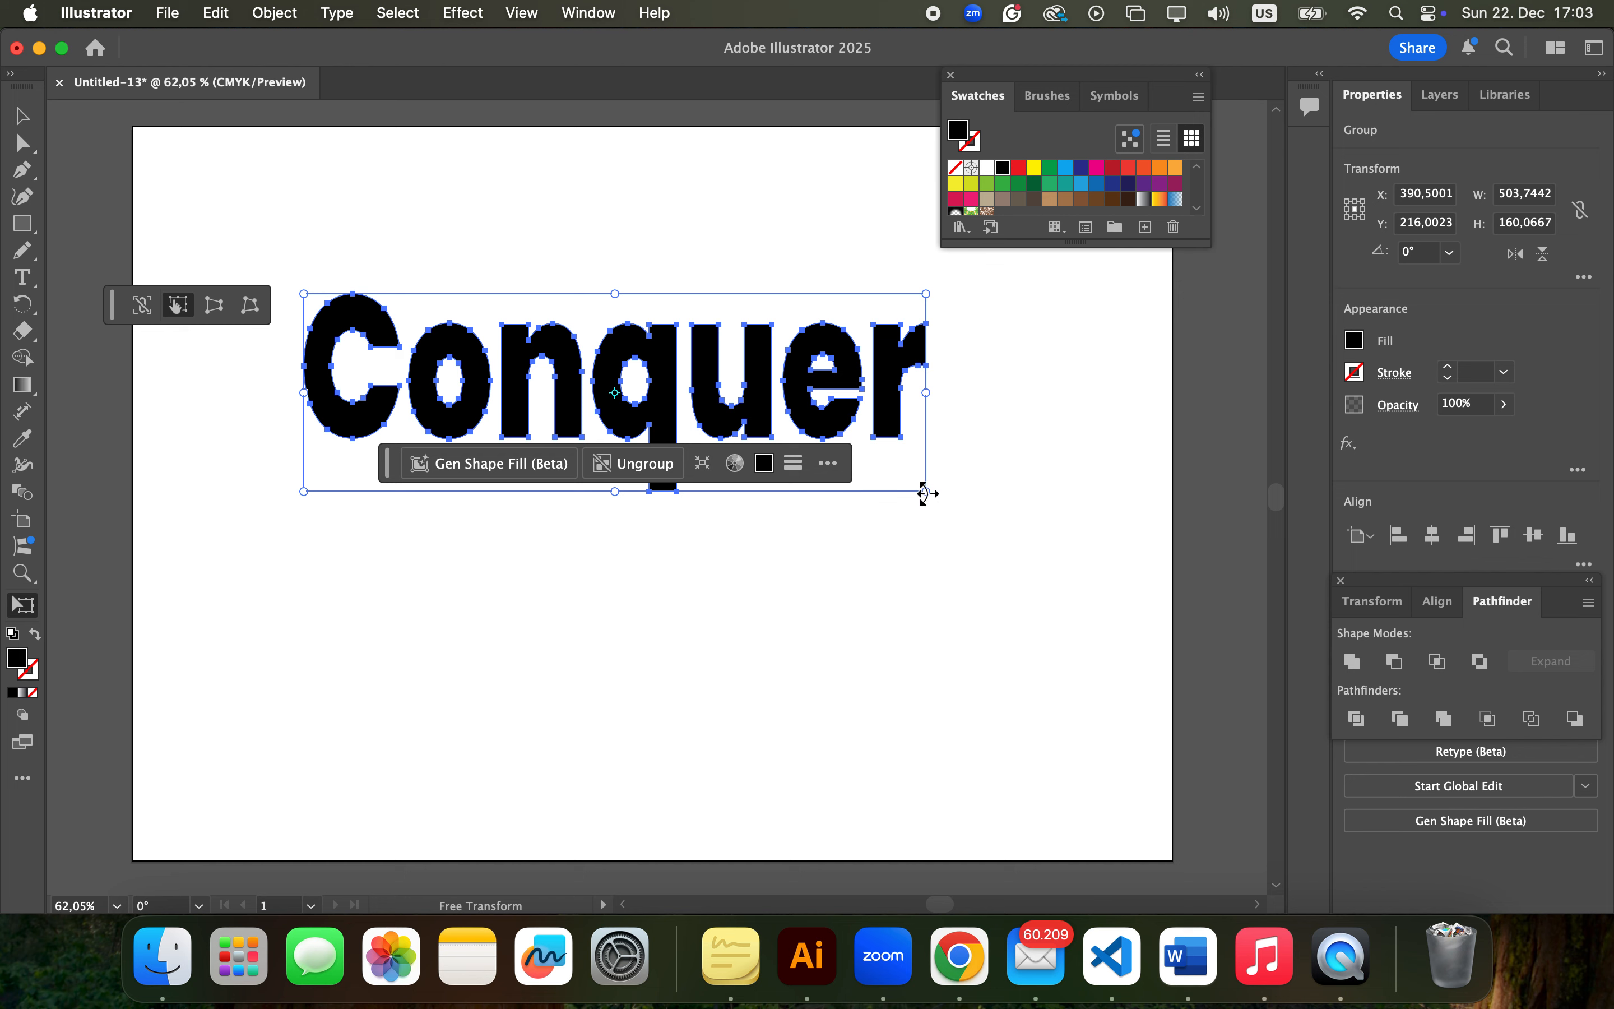
drag(924, 494, 1011, 545)
click(22, 116)
drag(701, 396, 715, 465)
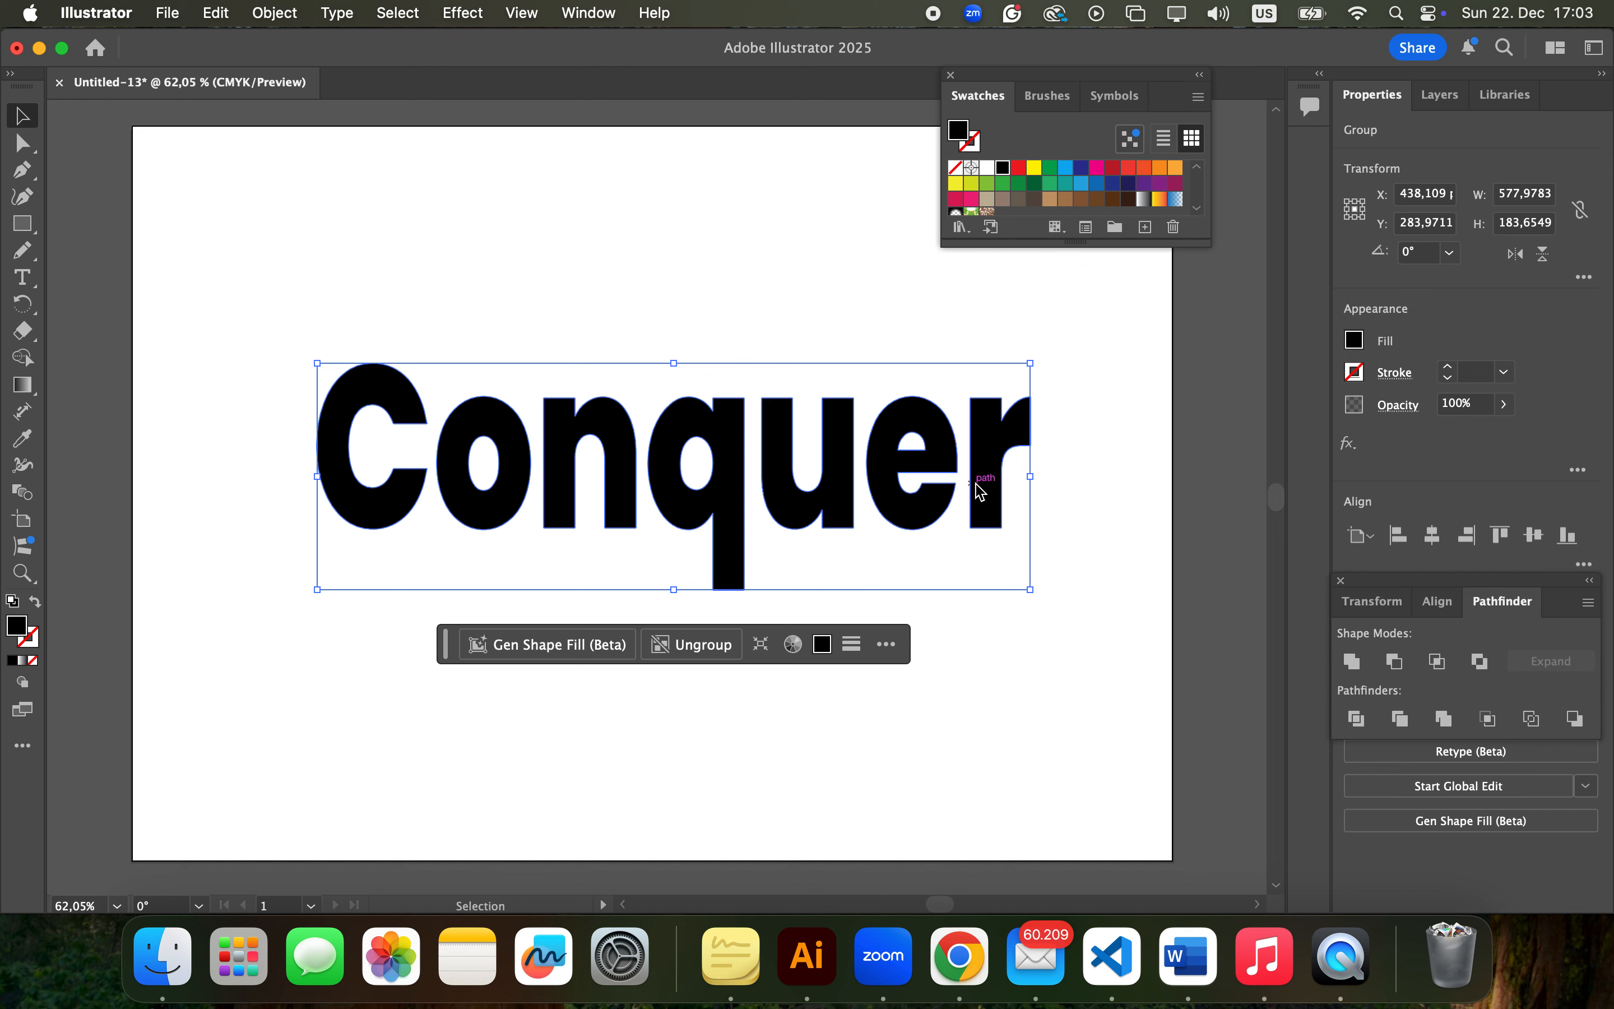
Widen the letter spacing at the end of the word by shifting individual letters, including the q, slightly to the right with Direct Selection
click(22, 143)
click(734, 511)
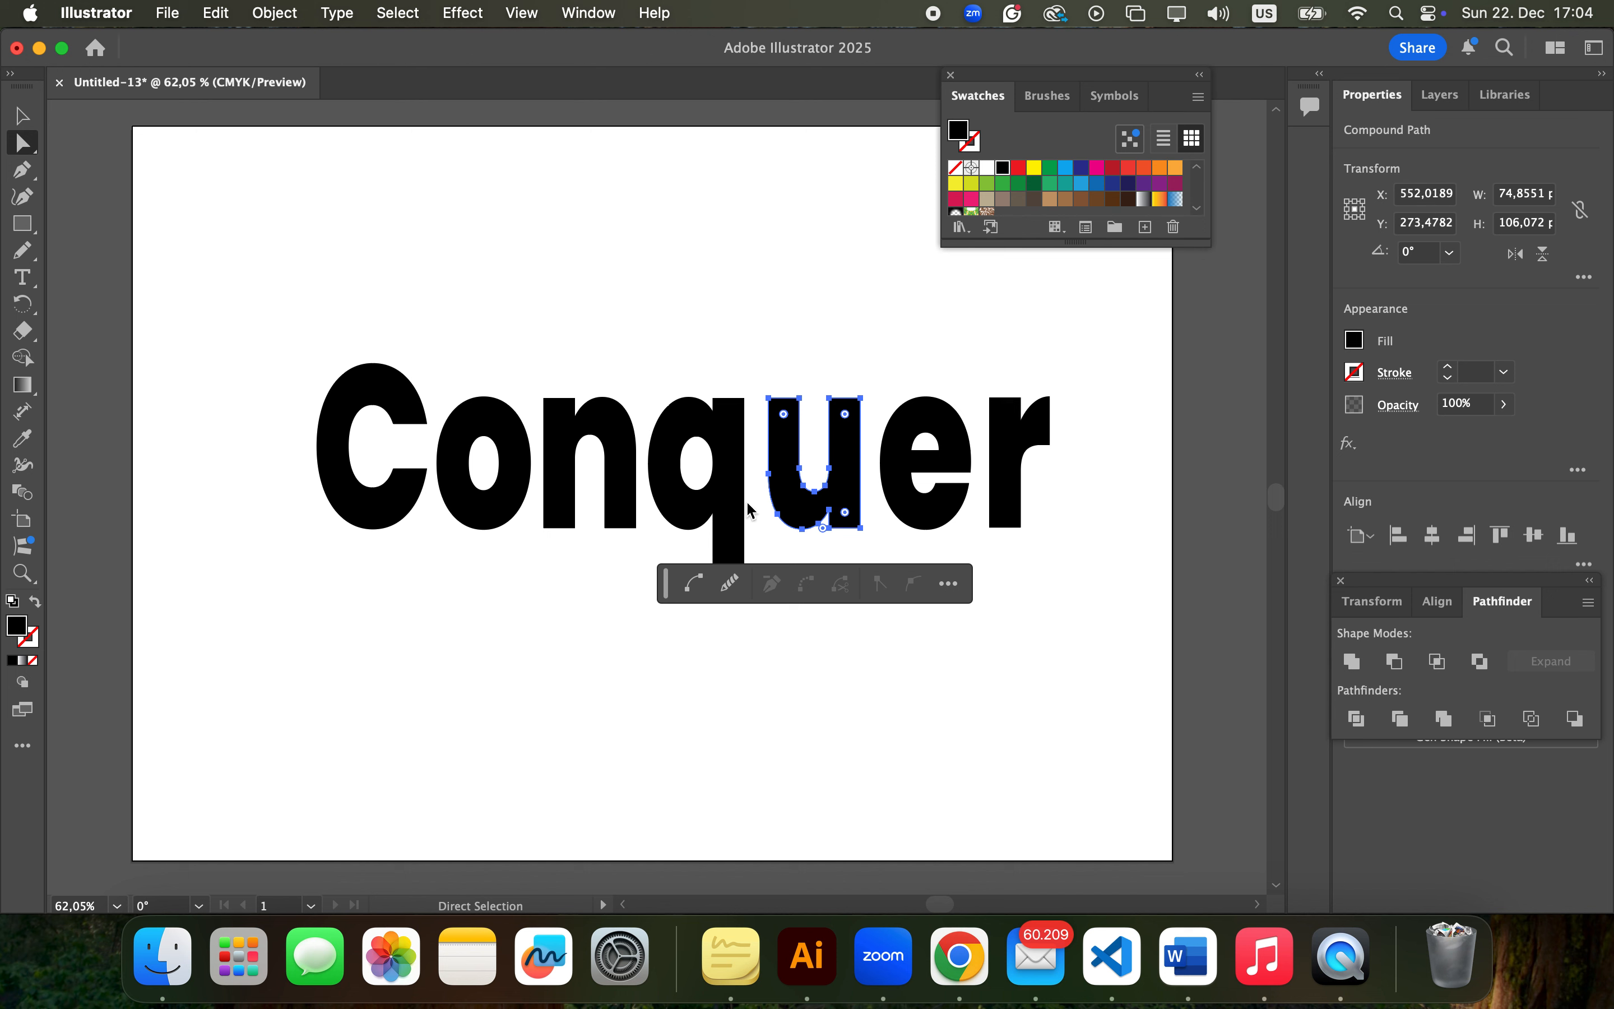
drag(738, 513, 743, 507)
click(380, 492)
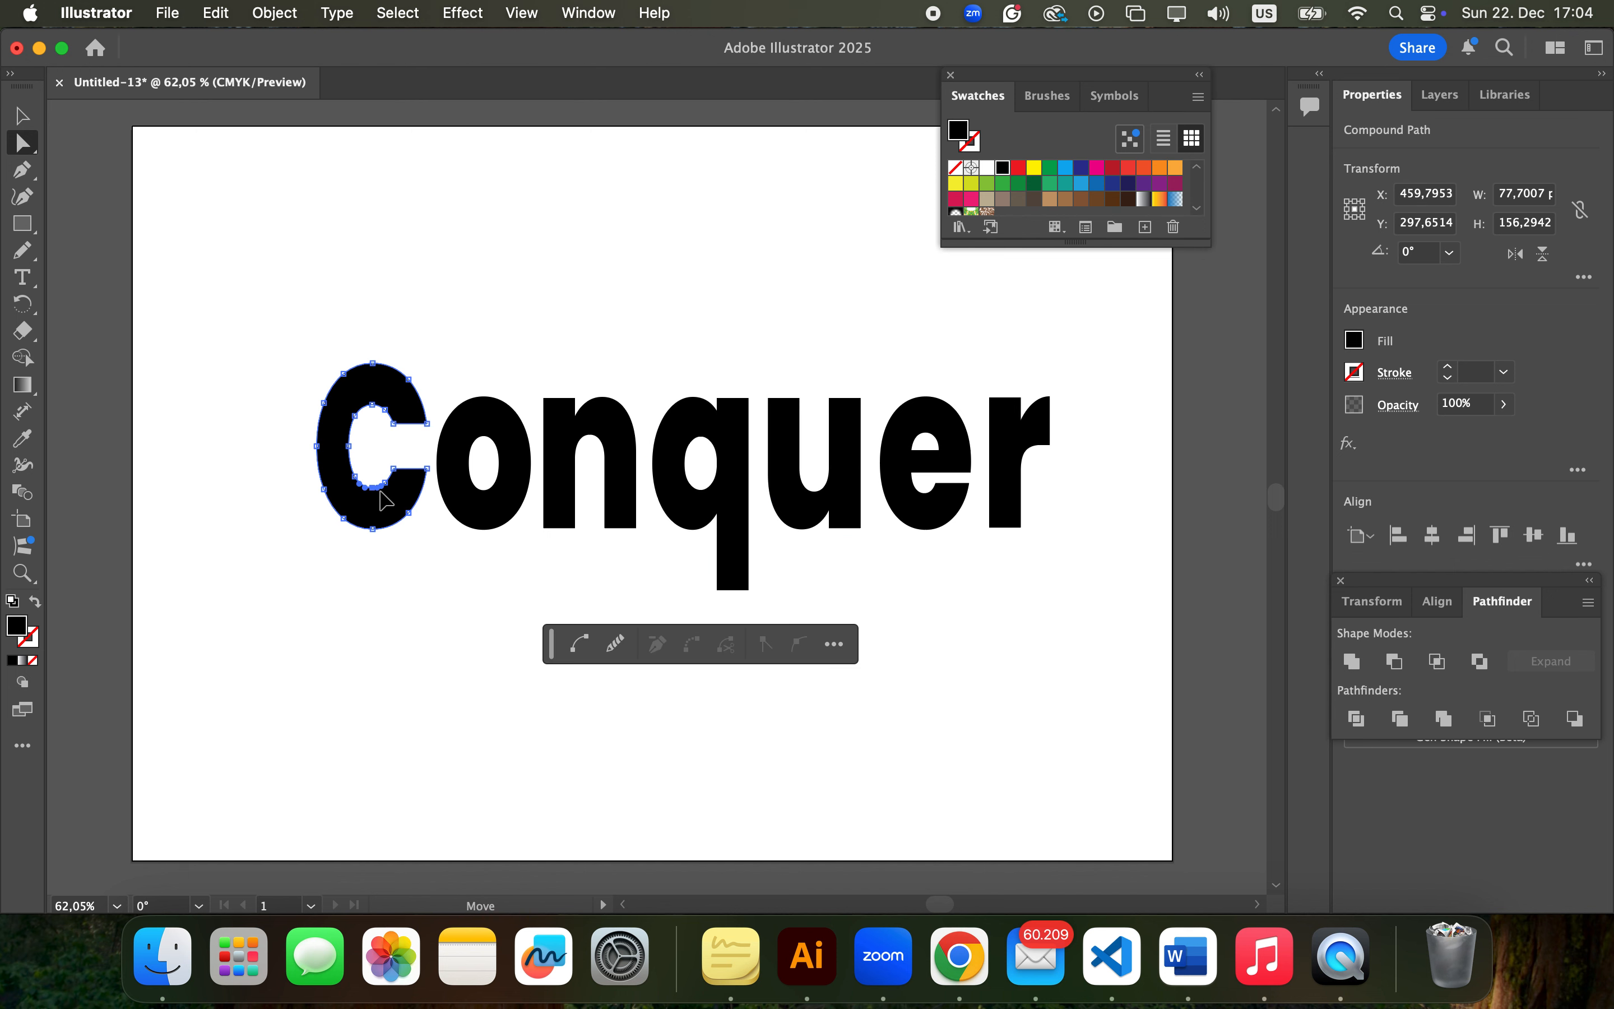
drag(385, 499, 351, 494)
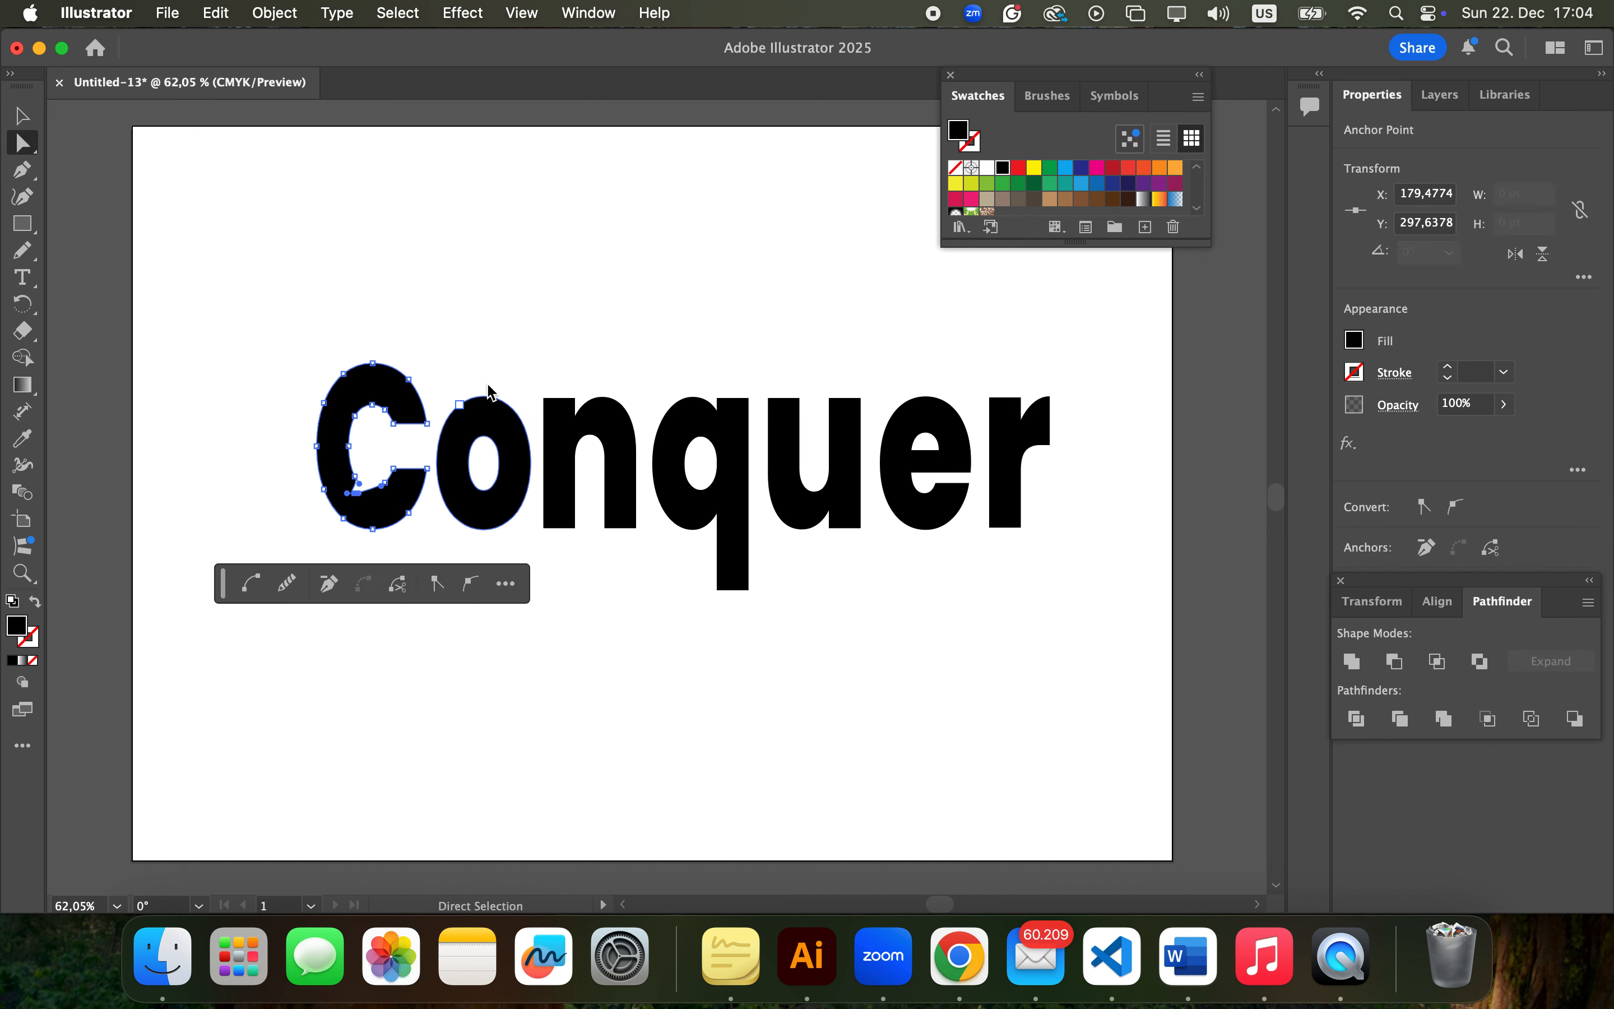
key(super+z)
click(522, 333)
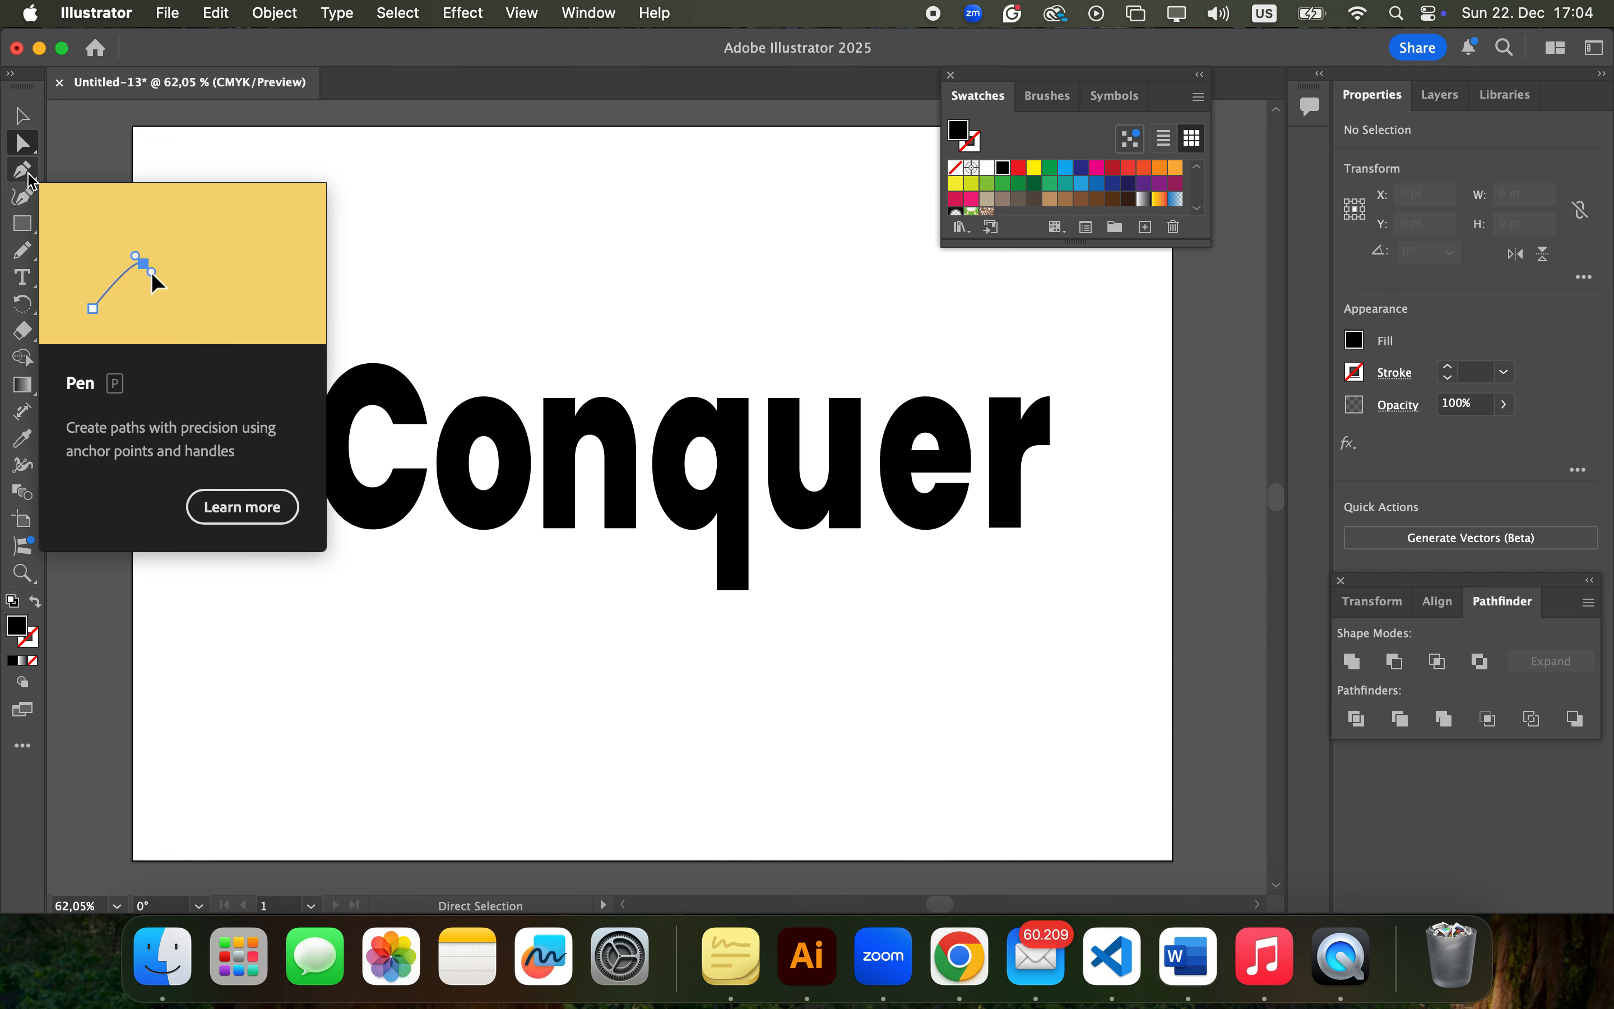
Draw a closed five-point Pen shape, about 693 x 102 pt, over the word's lower half, its upper edge rising to a point beyond the r
click(27, 174)
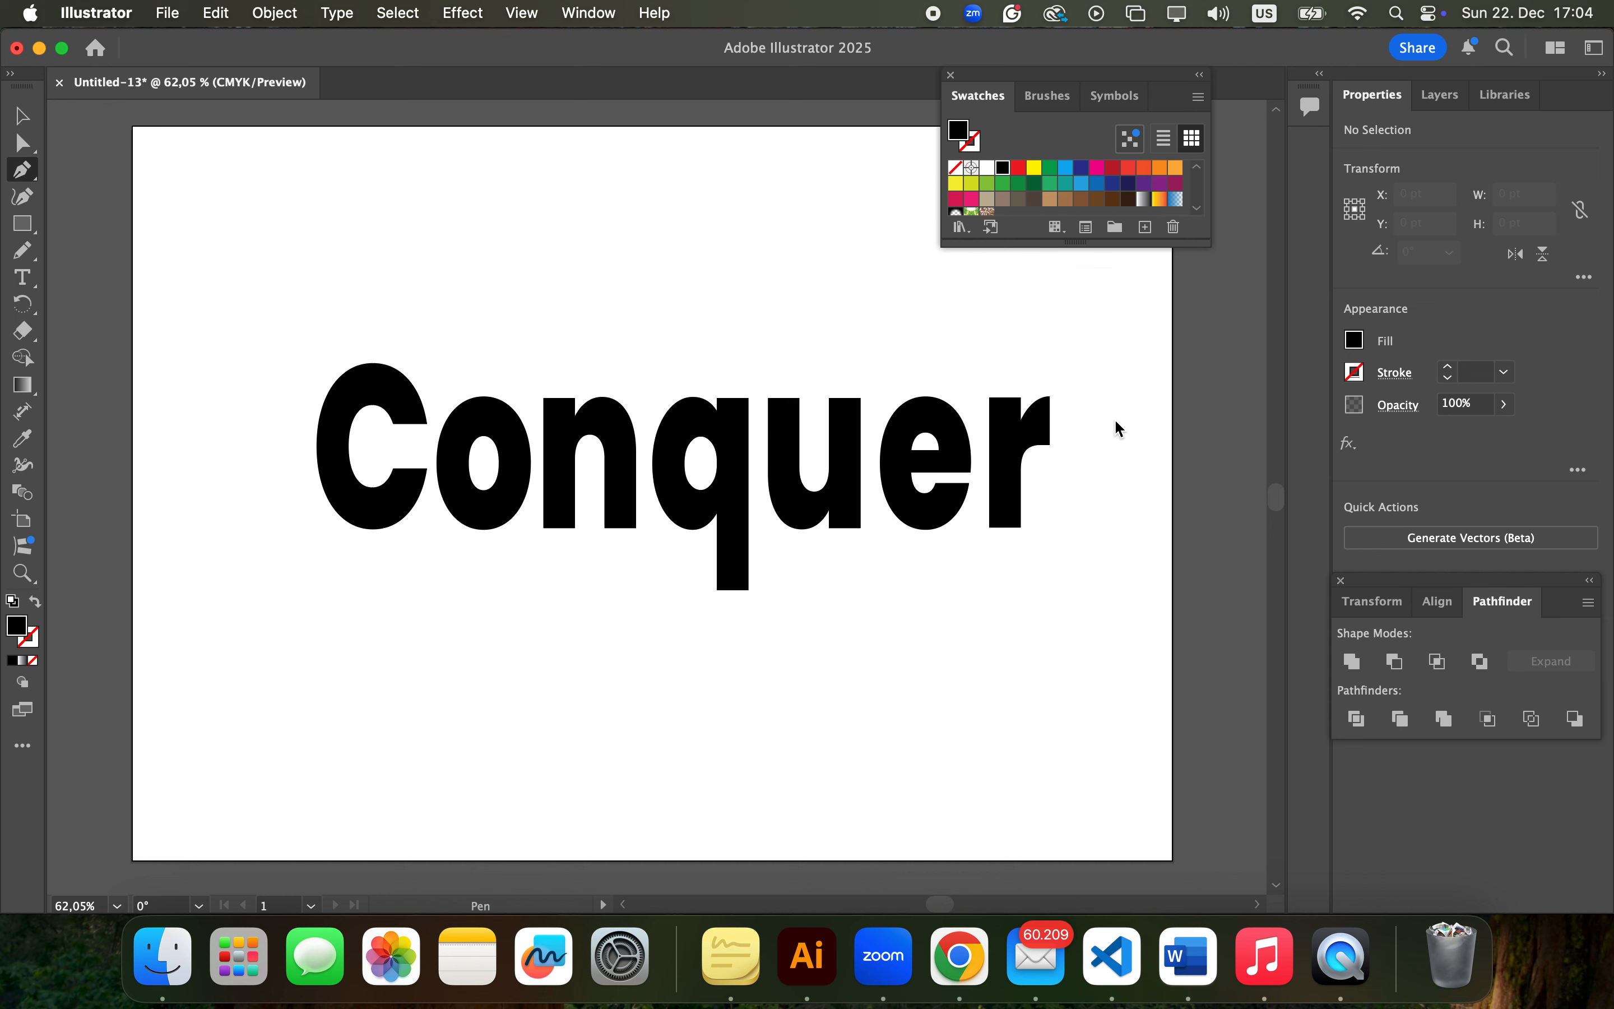
drag(1113, 419, 1007, 432)
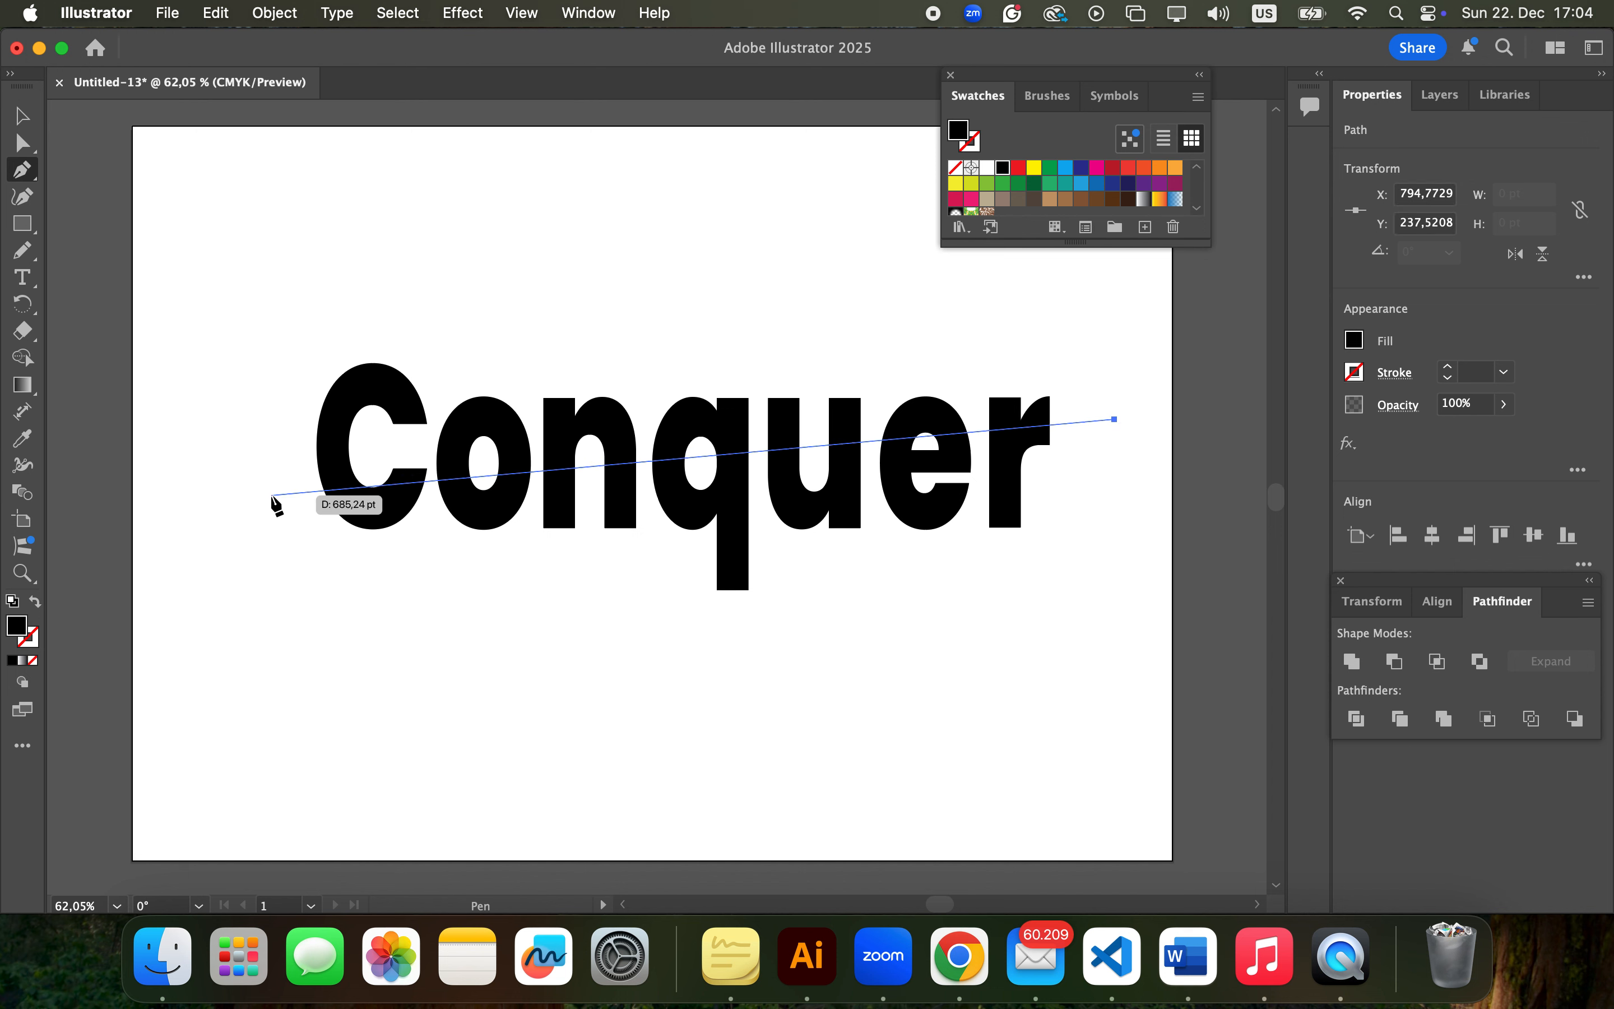
click(258, 494)
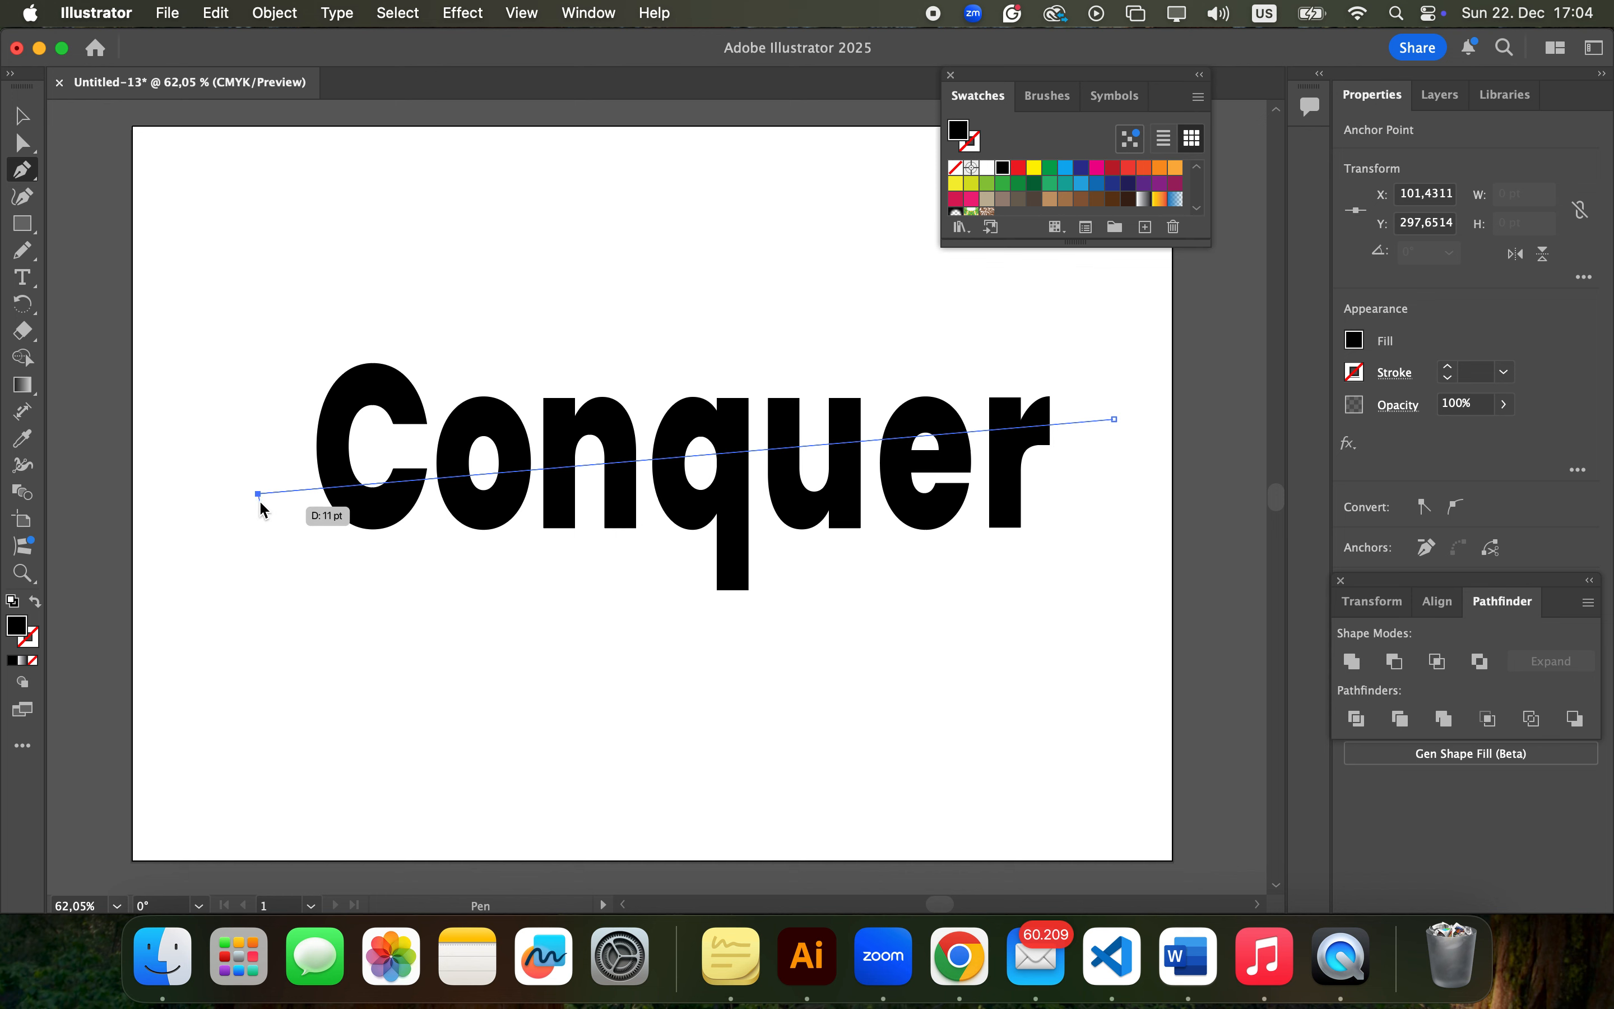
click(257, 543)
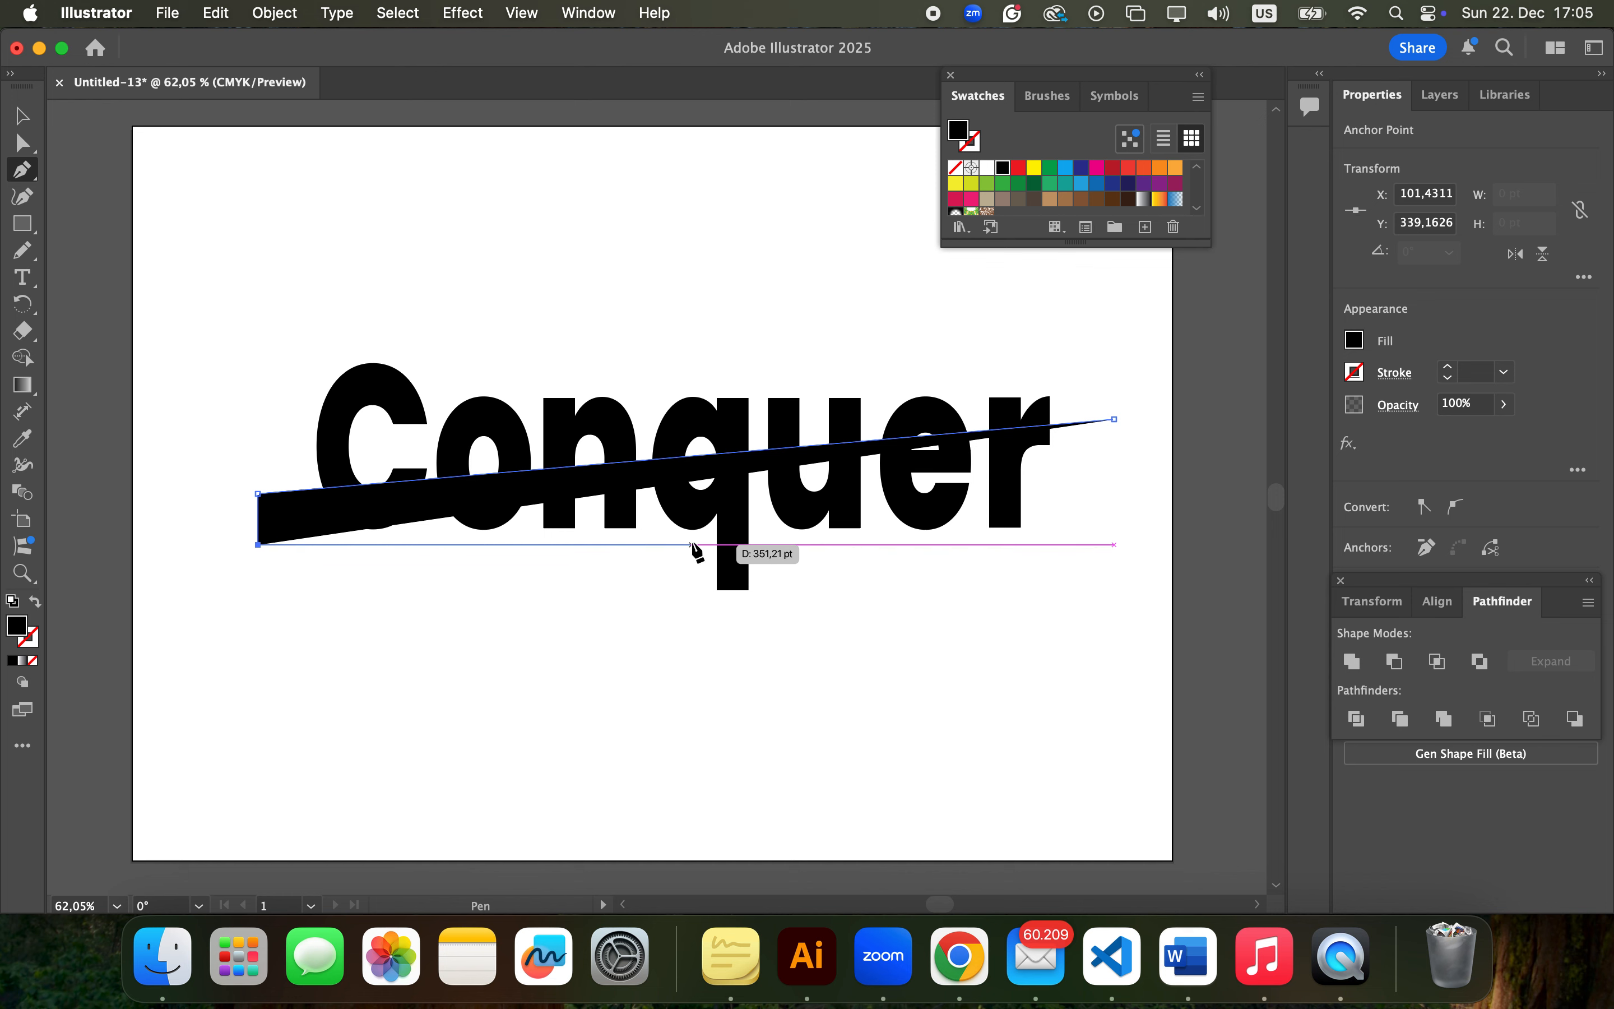
click(691, 545)
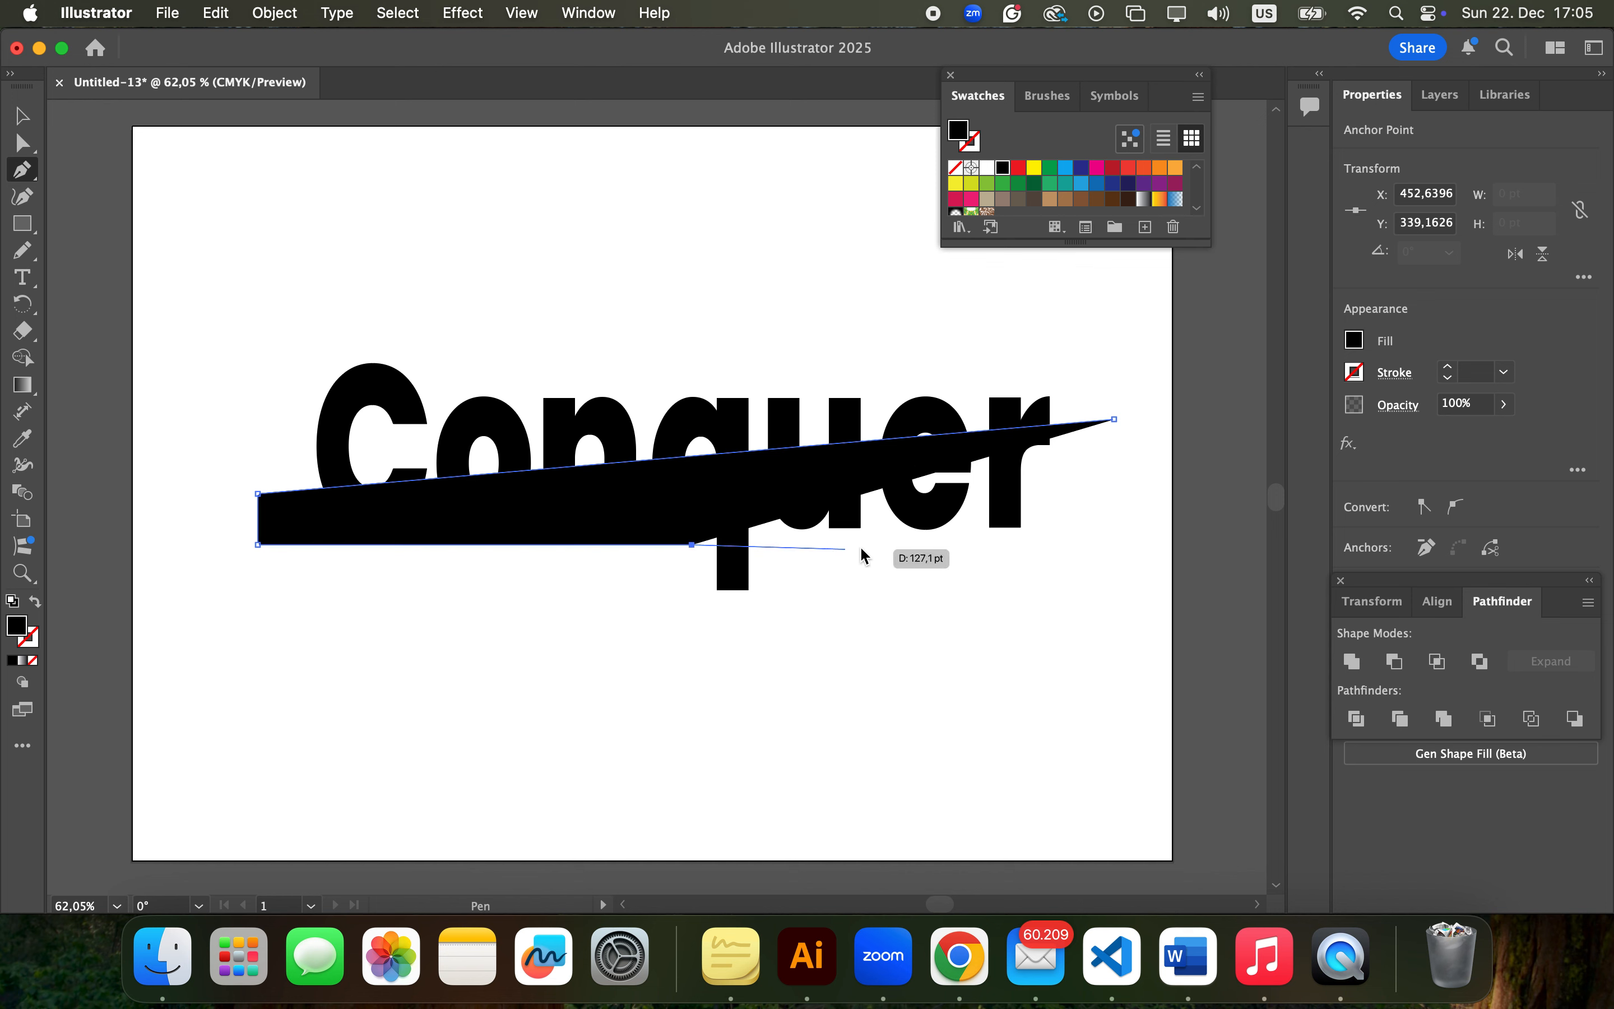
click(894, 535)
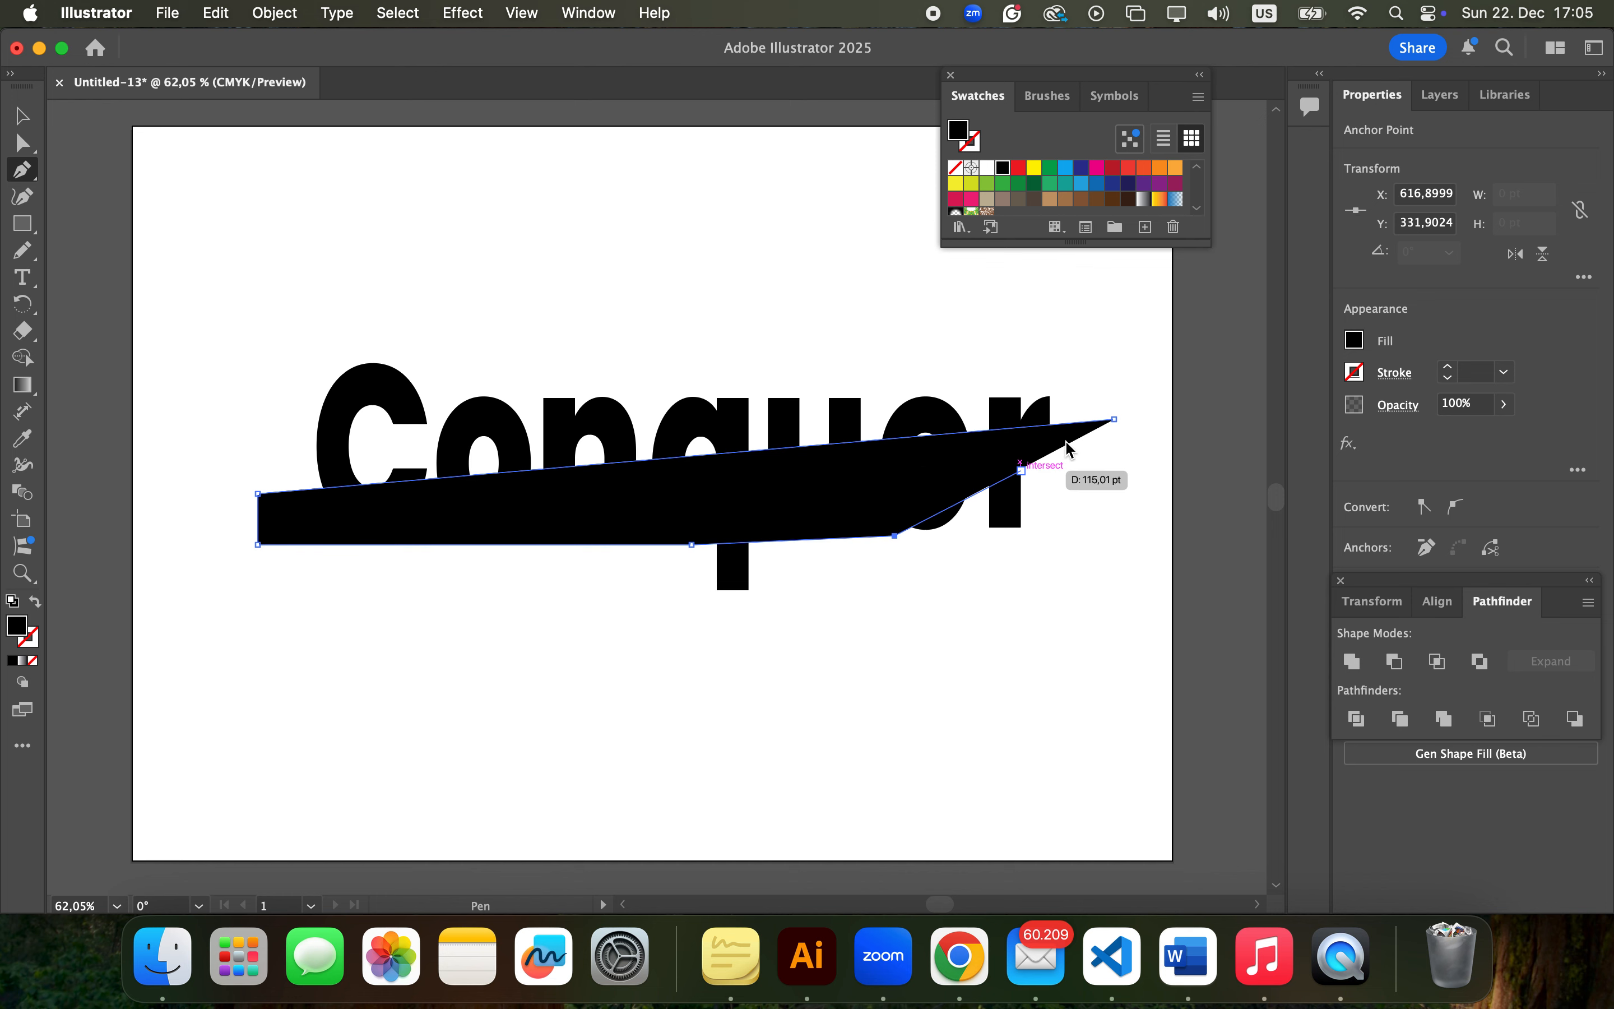
click(1115, 420)
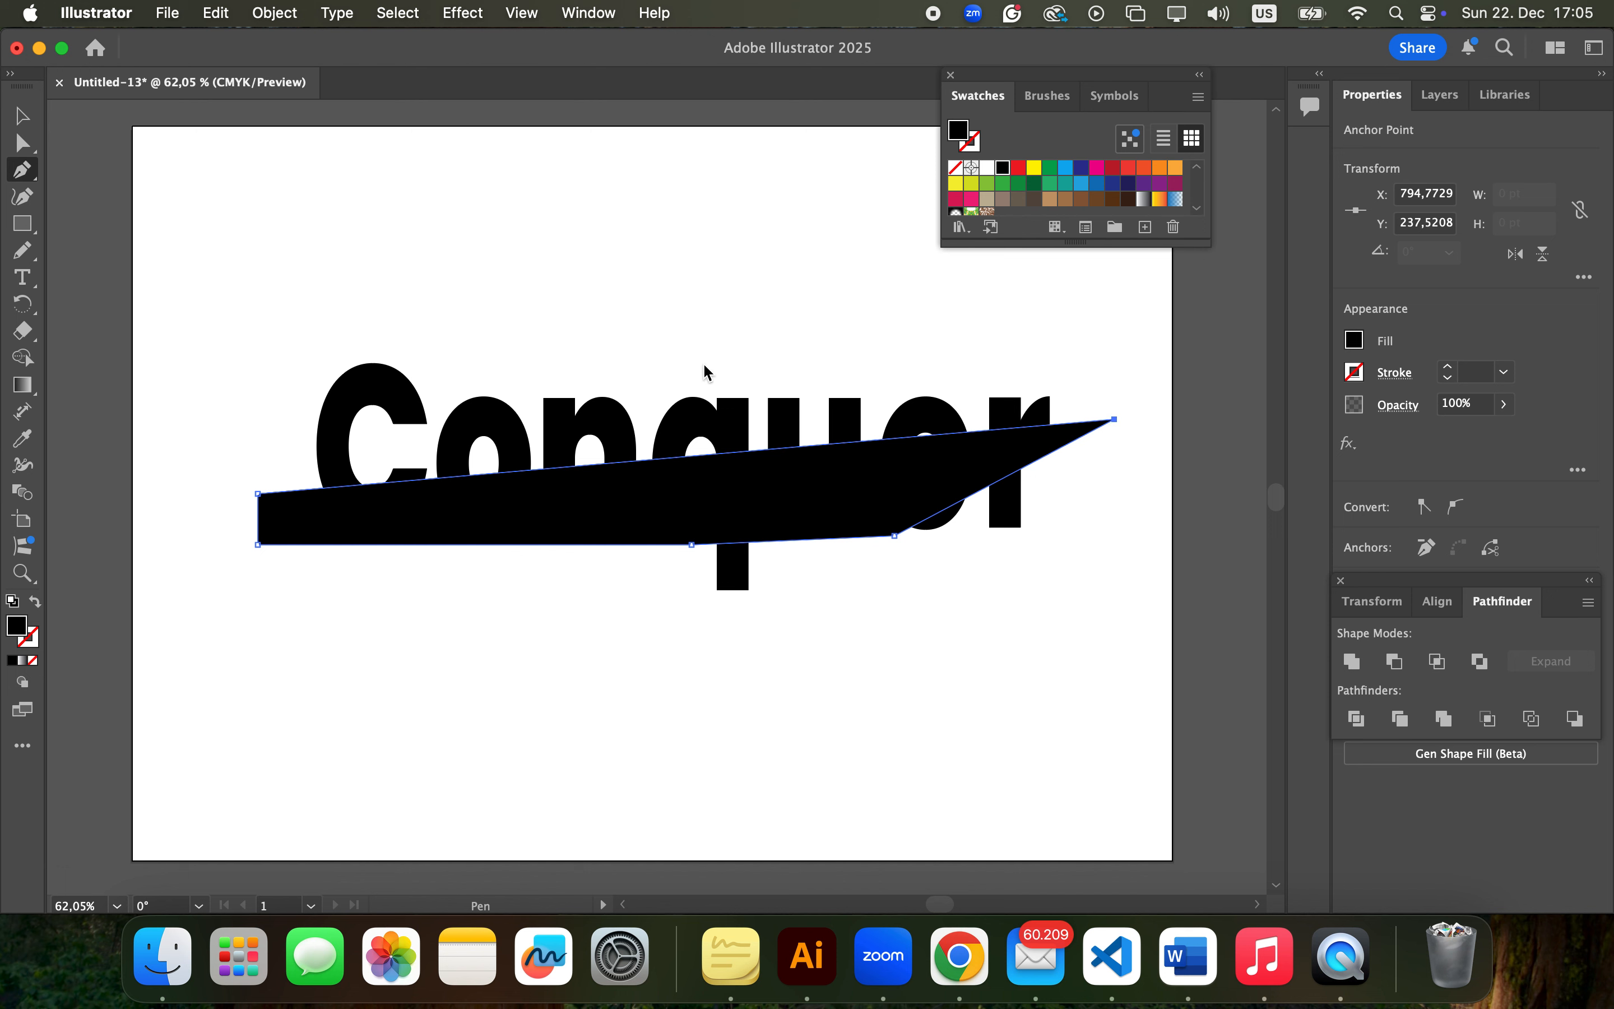
Fill the pen-drawn shape with the dark blue swatch and deselect it
click(25, 118)
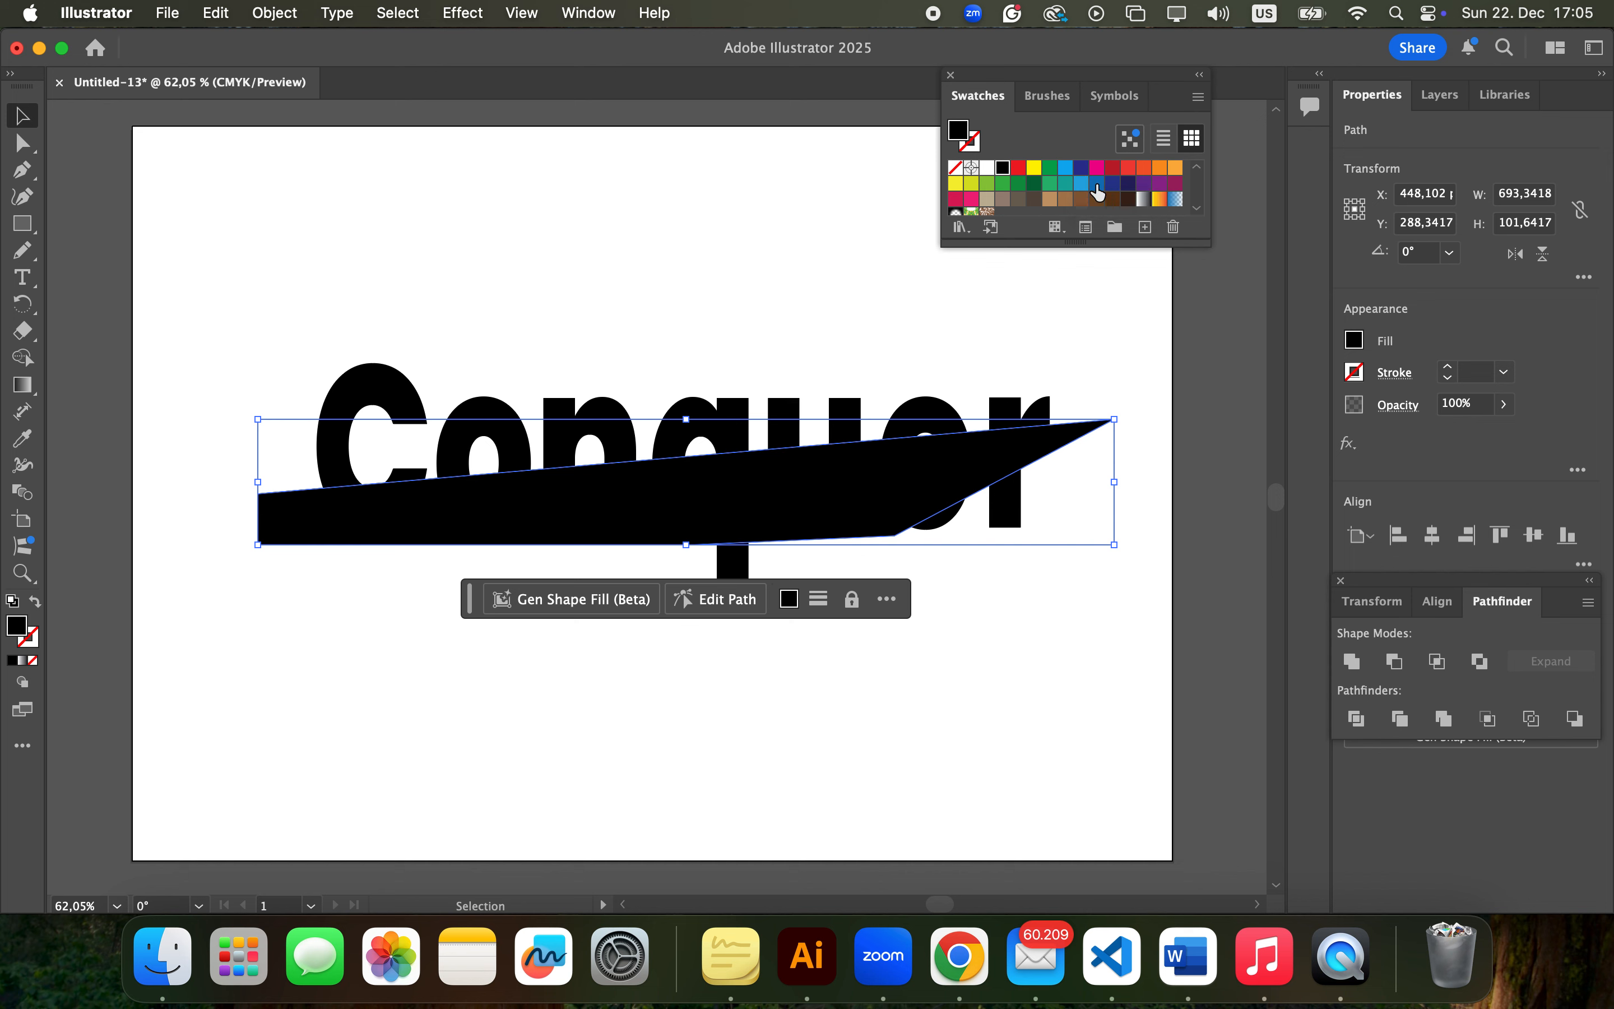
click(1079, 168)
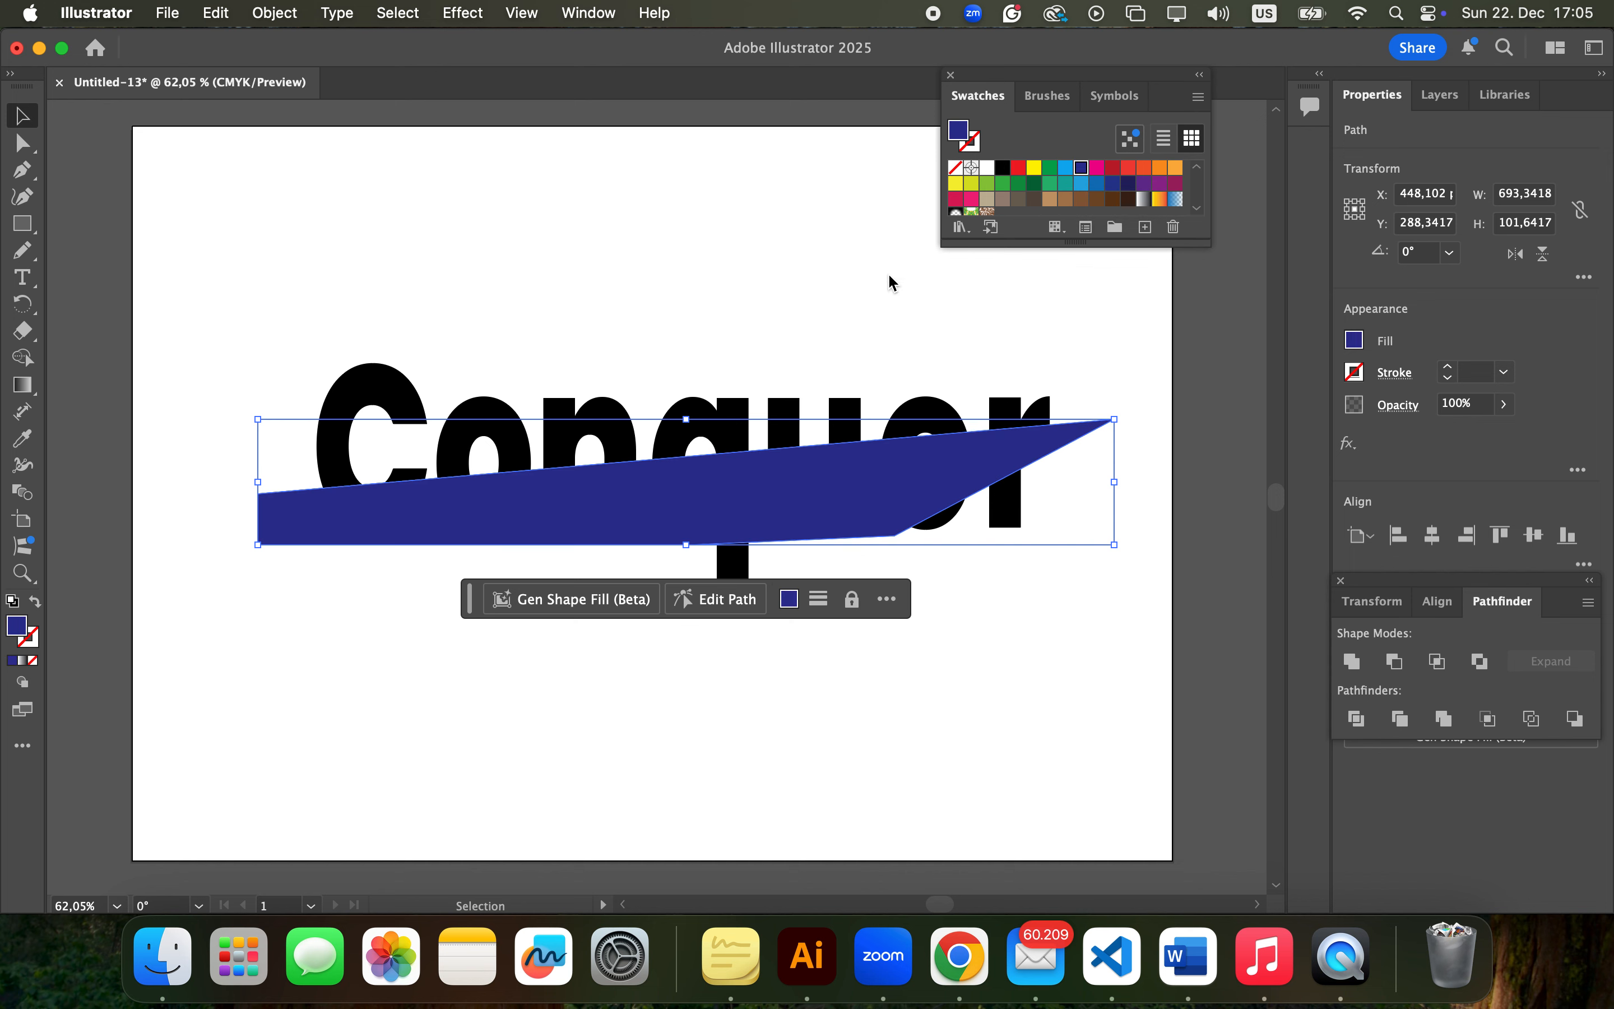
click(770, 298)
Fill the outlined "Conquer" lettering with the light blue swatch and deselect it
click(353, 395)
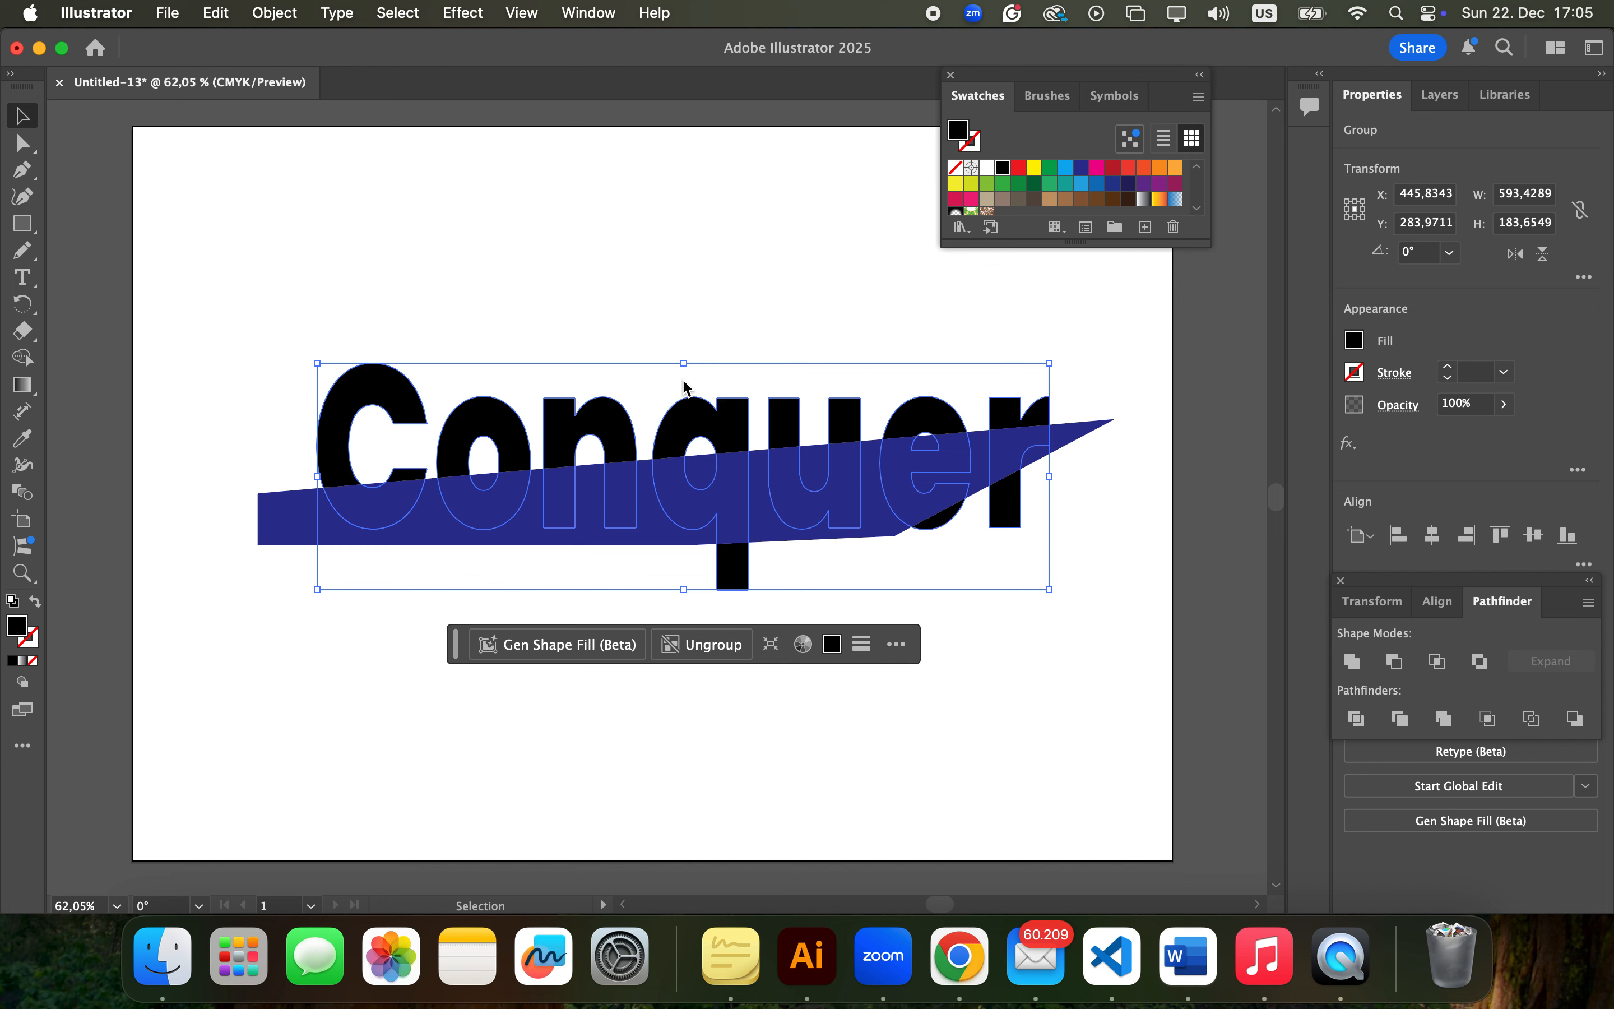
click(1066, 175)
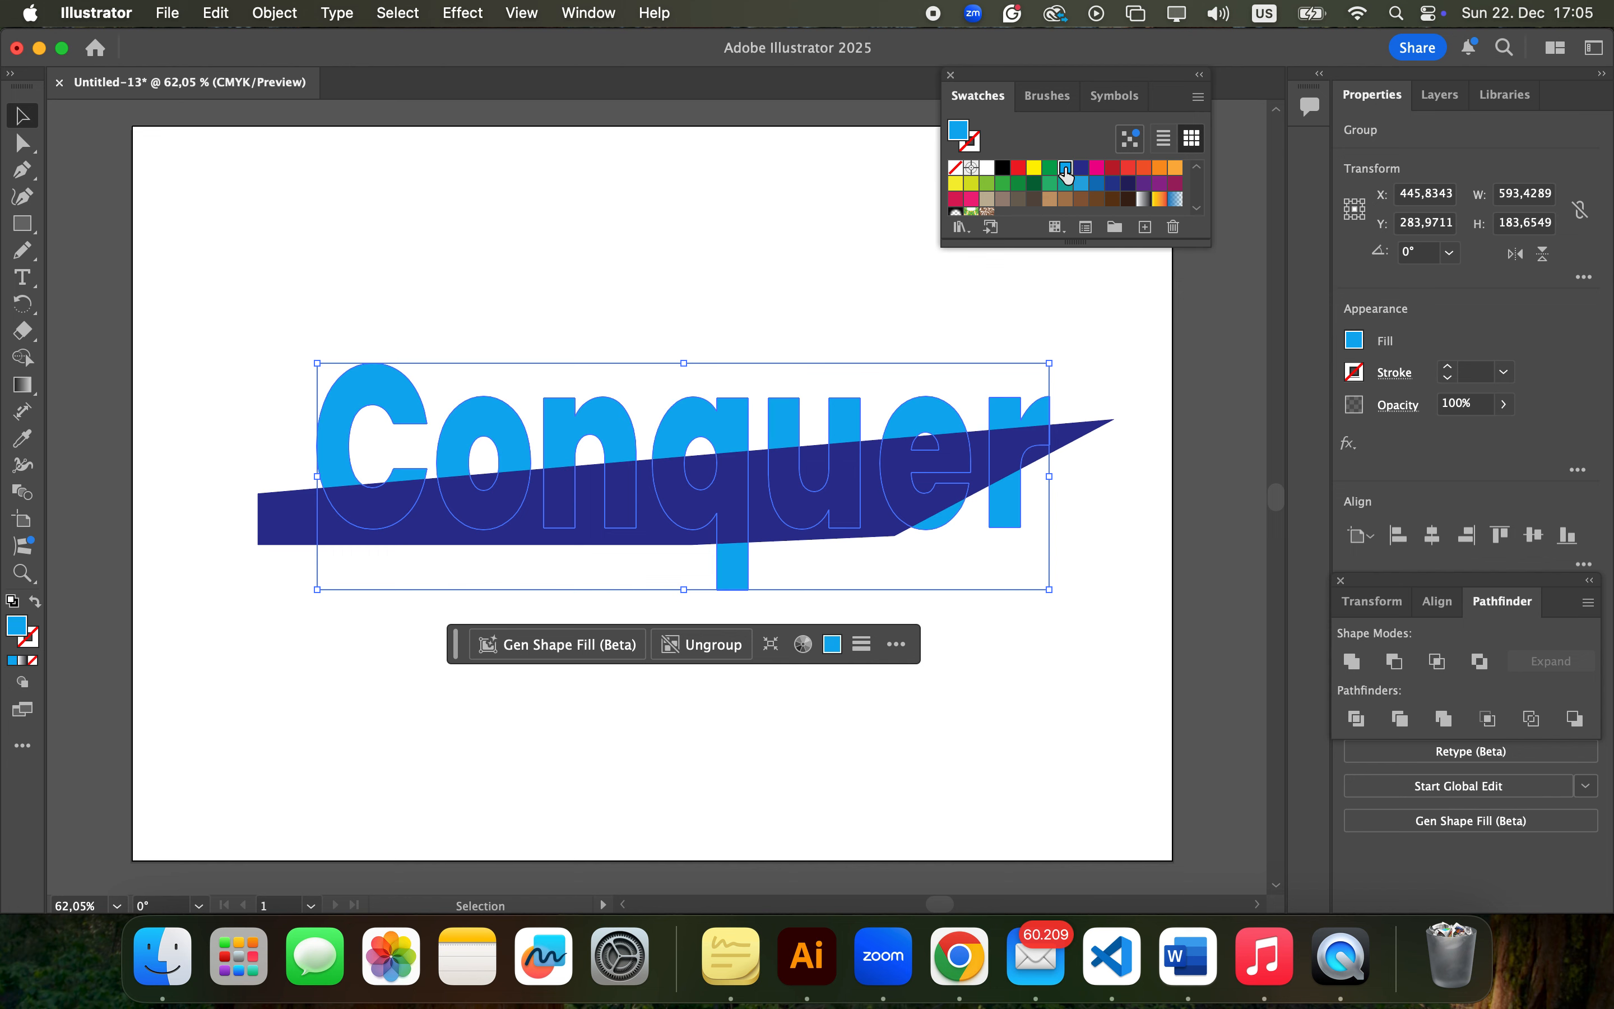
click(760, 253)
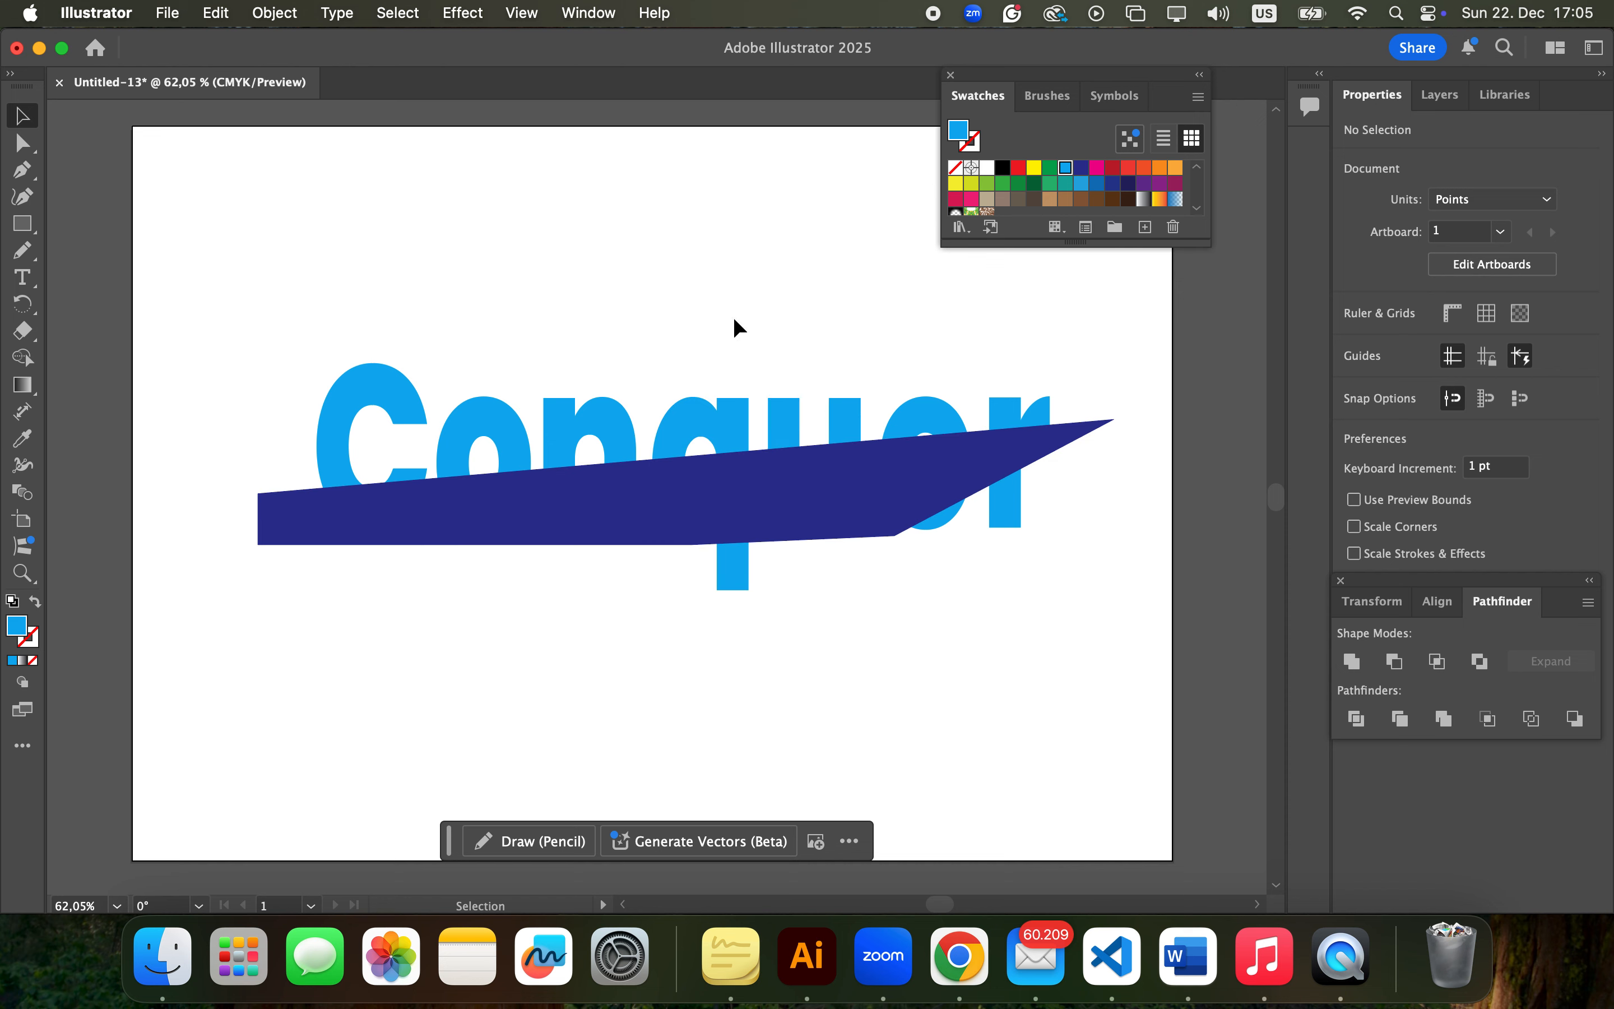
Split the light blue lettering and the dark blue shape along their overlaps with Pathfinder Divide, leaving nothing selected
click(660, 511)
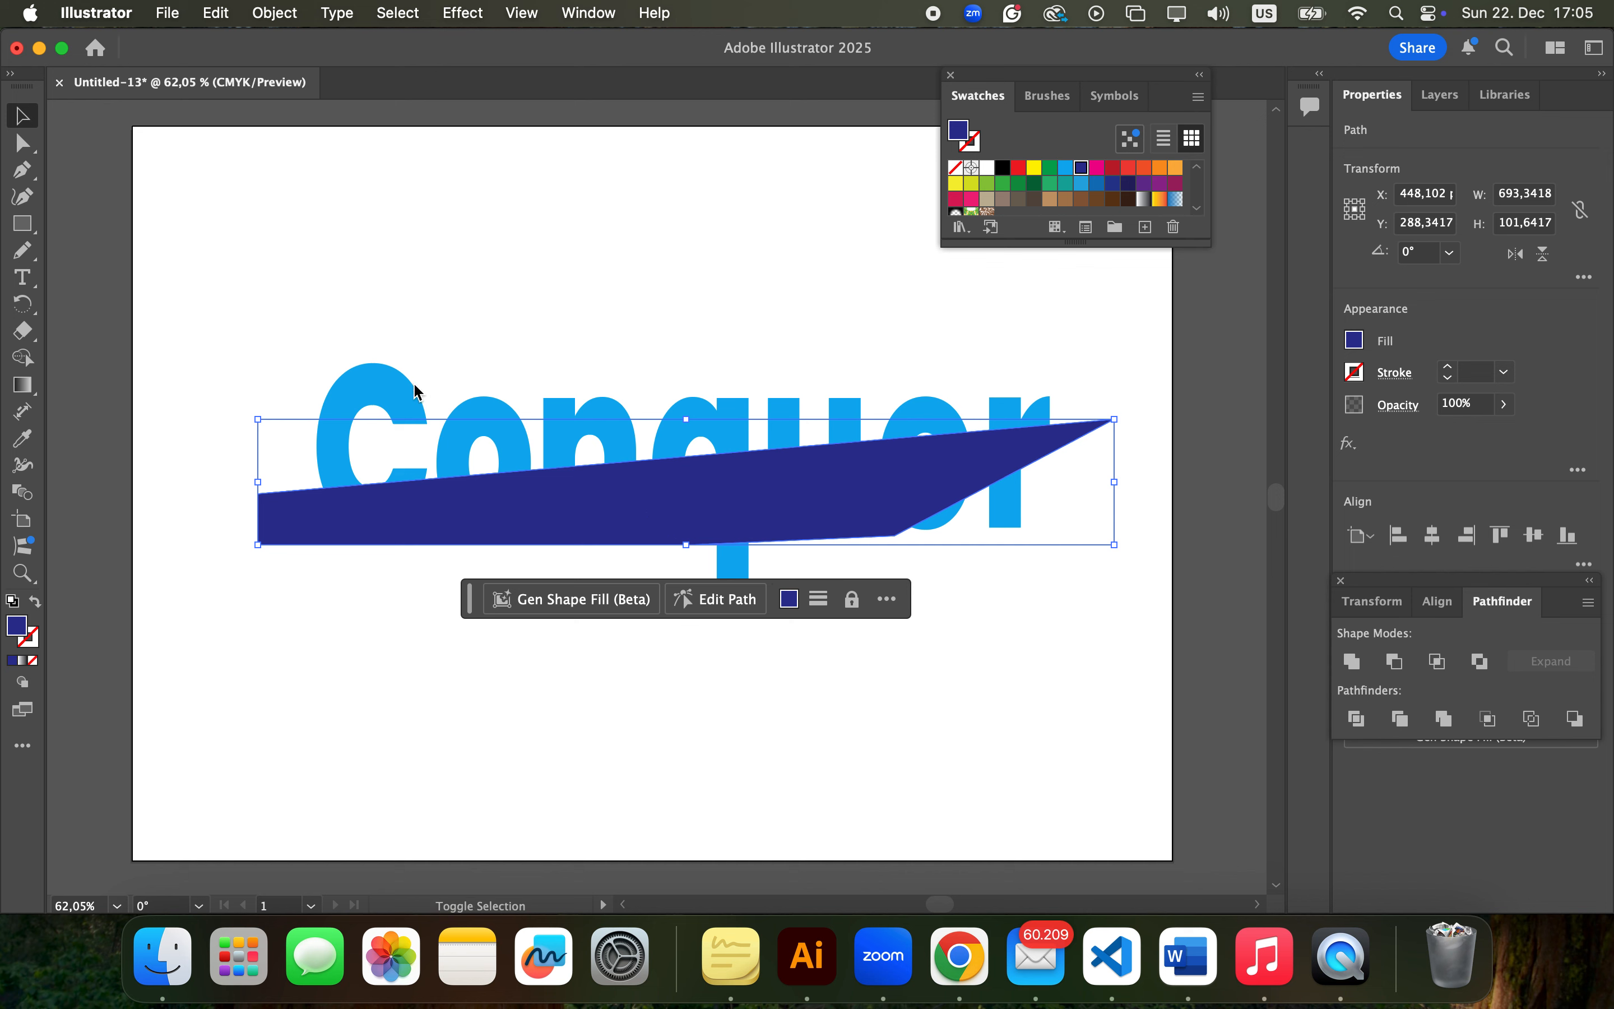
shift+click(397, 382)
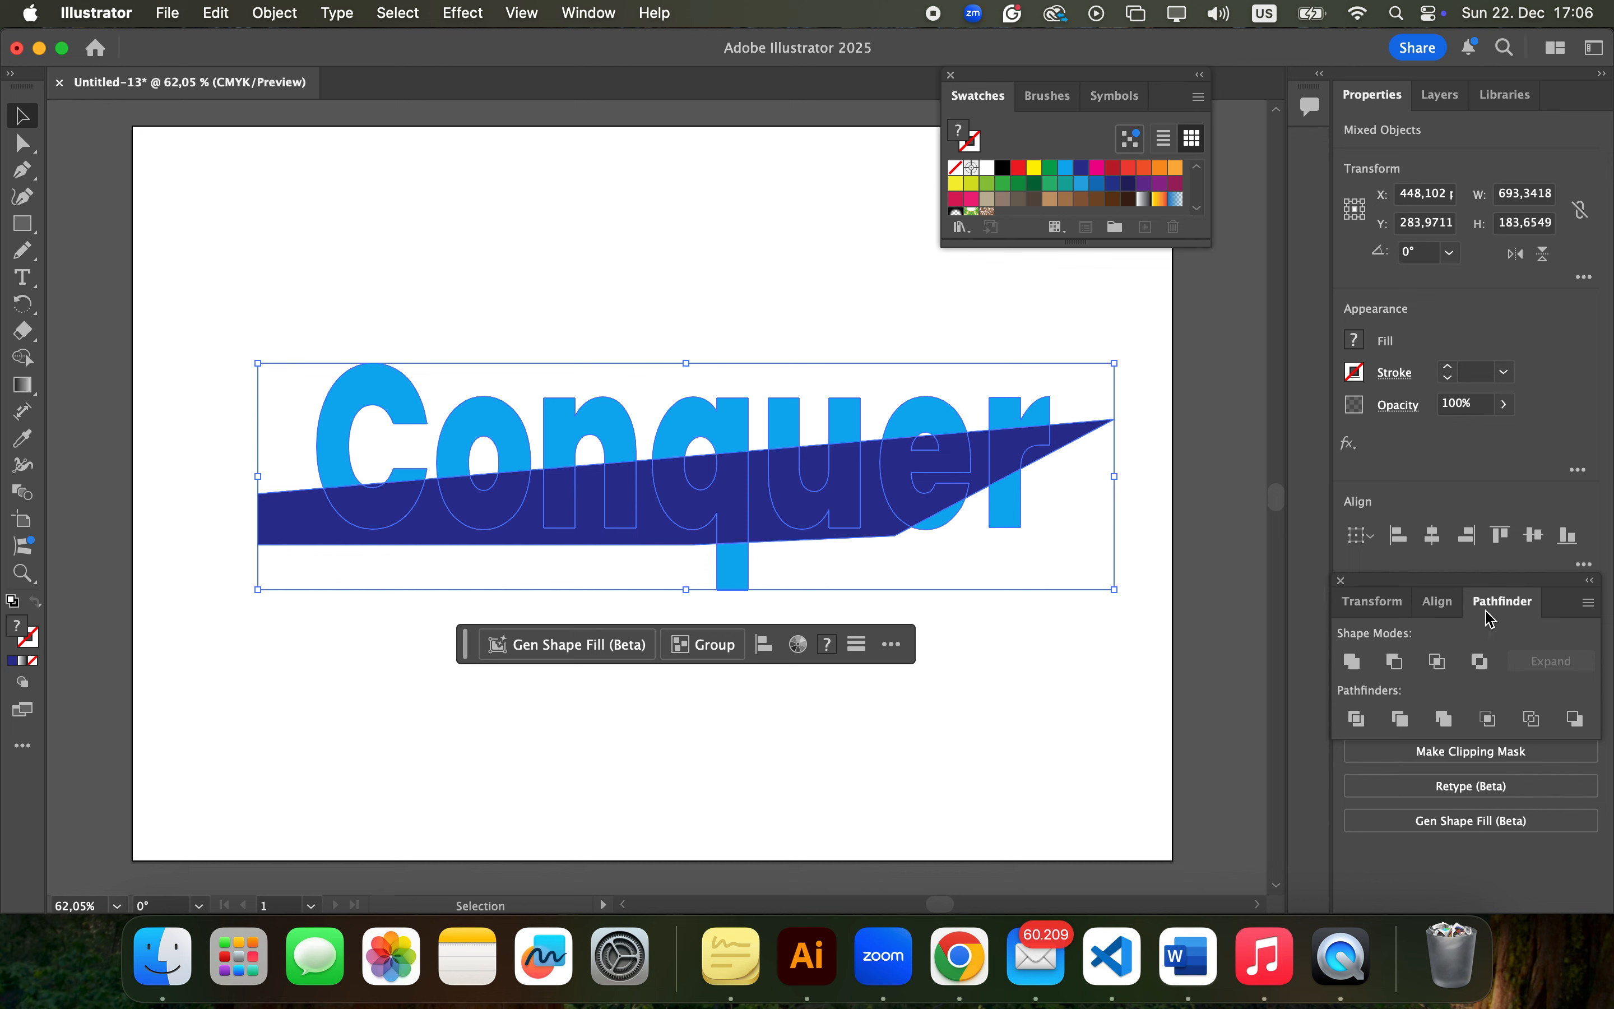
click(1358, 720)
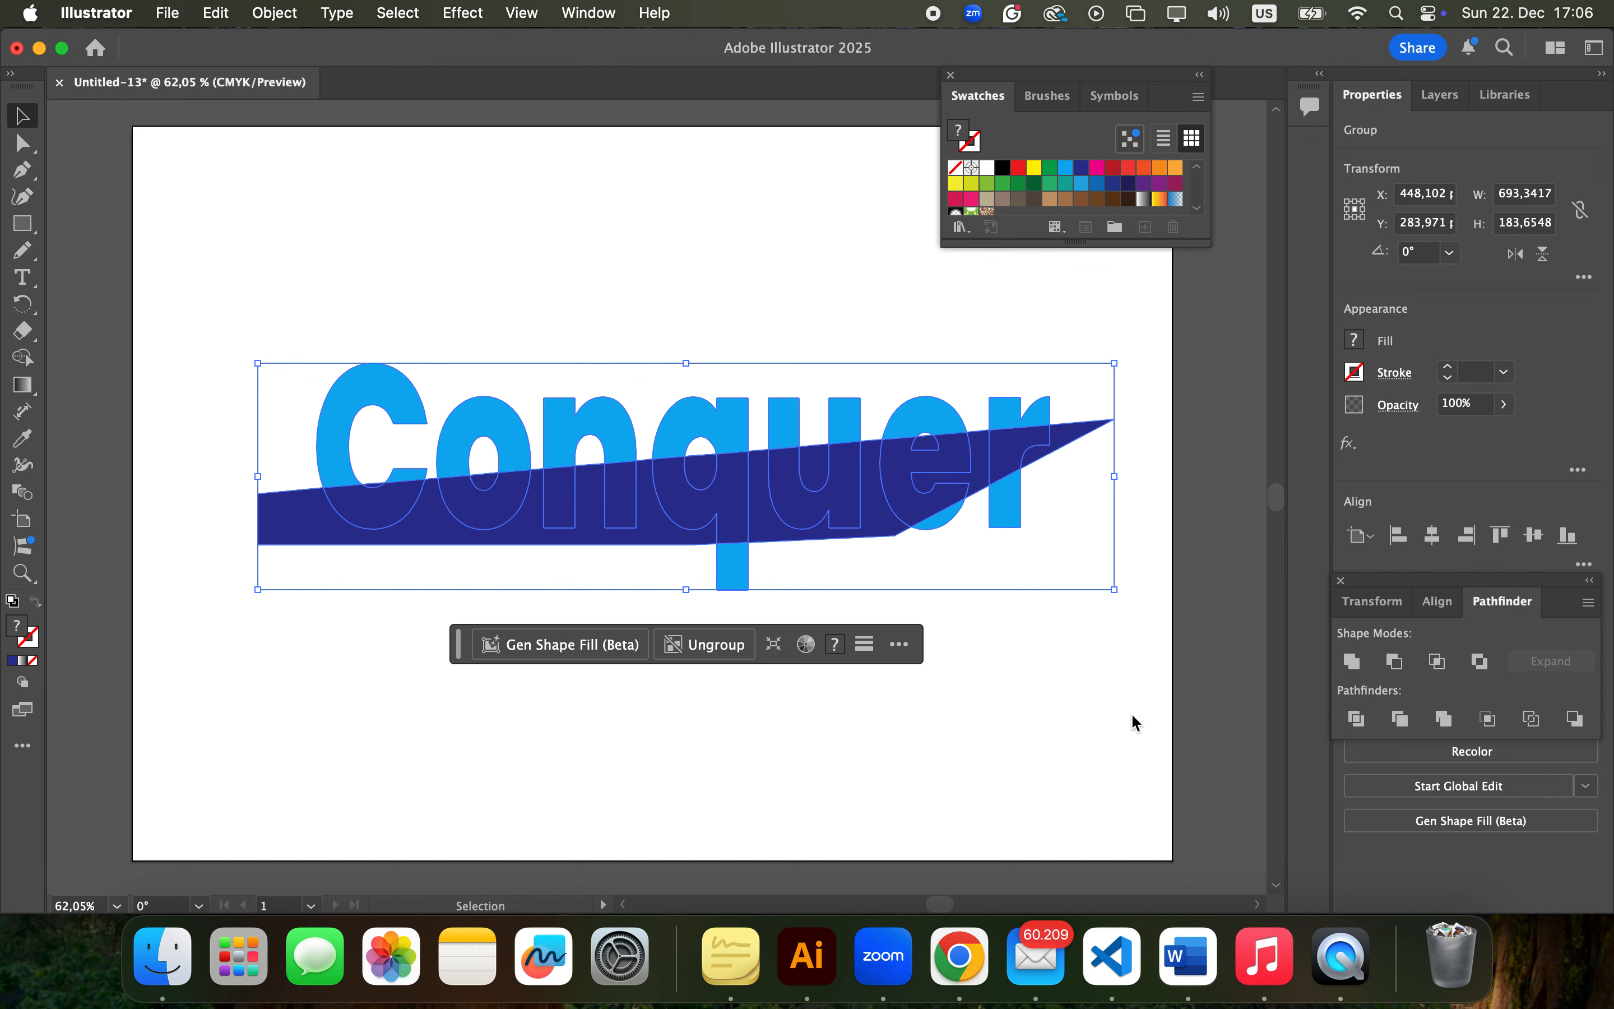
click(1087, 706)
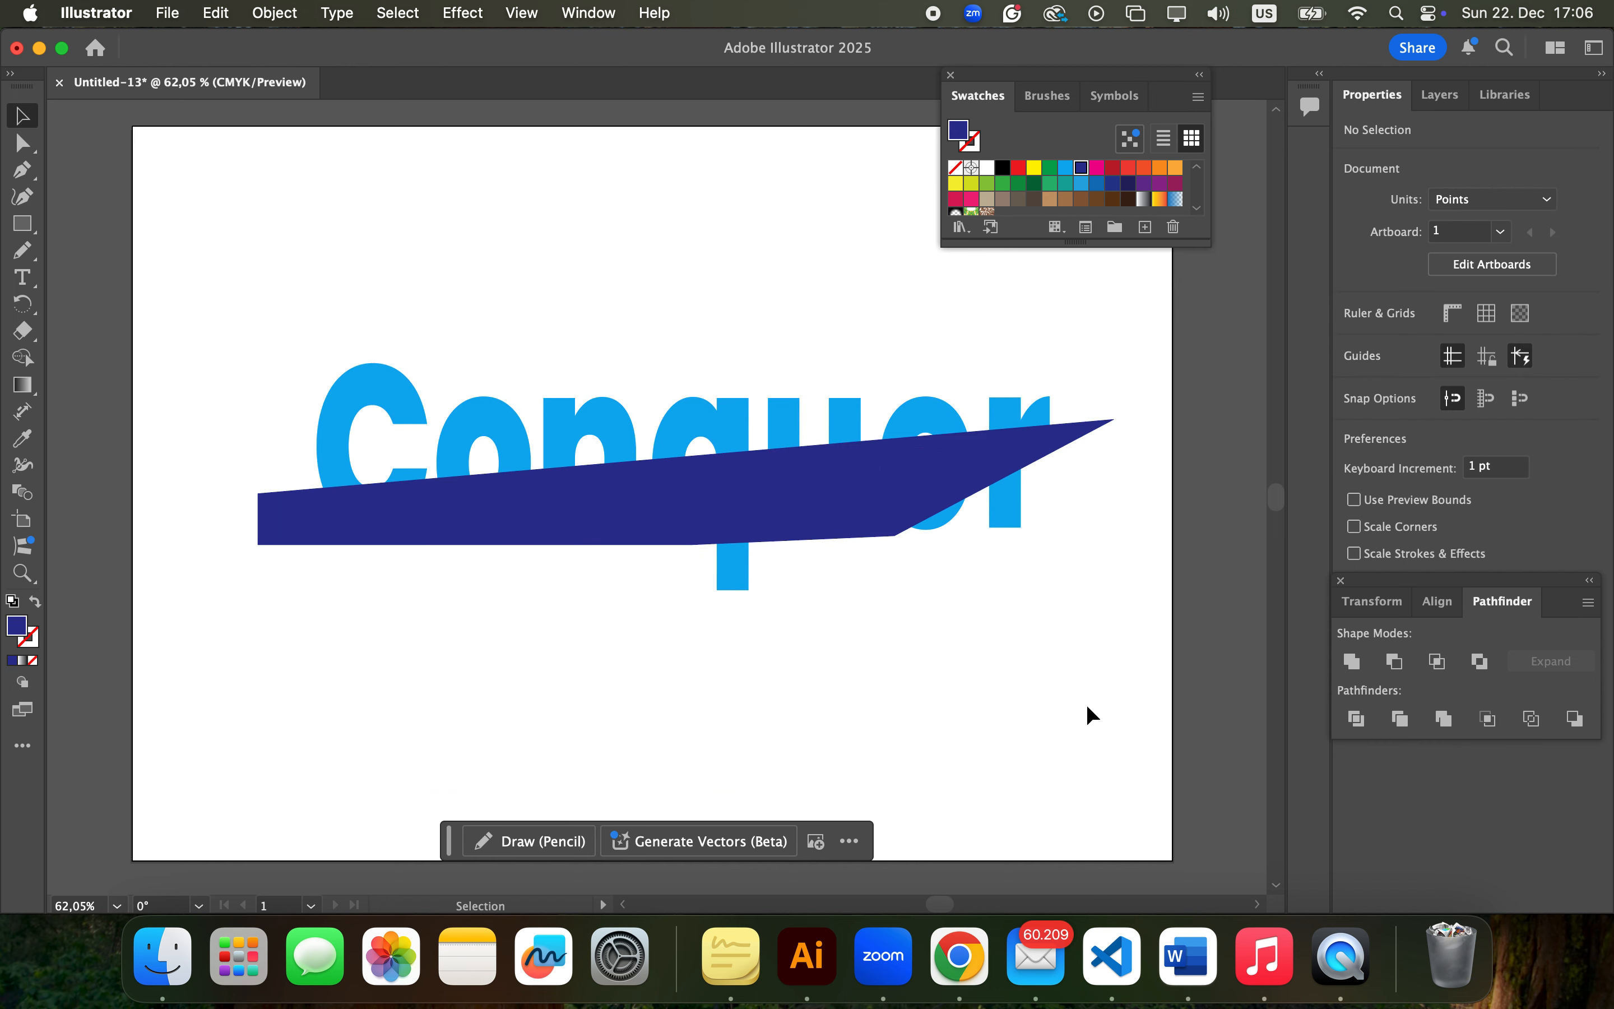
Ungroup all of the divided artwork into separate pieces and deselect it
click(922, 468)
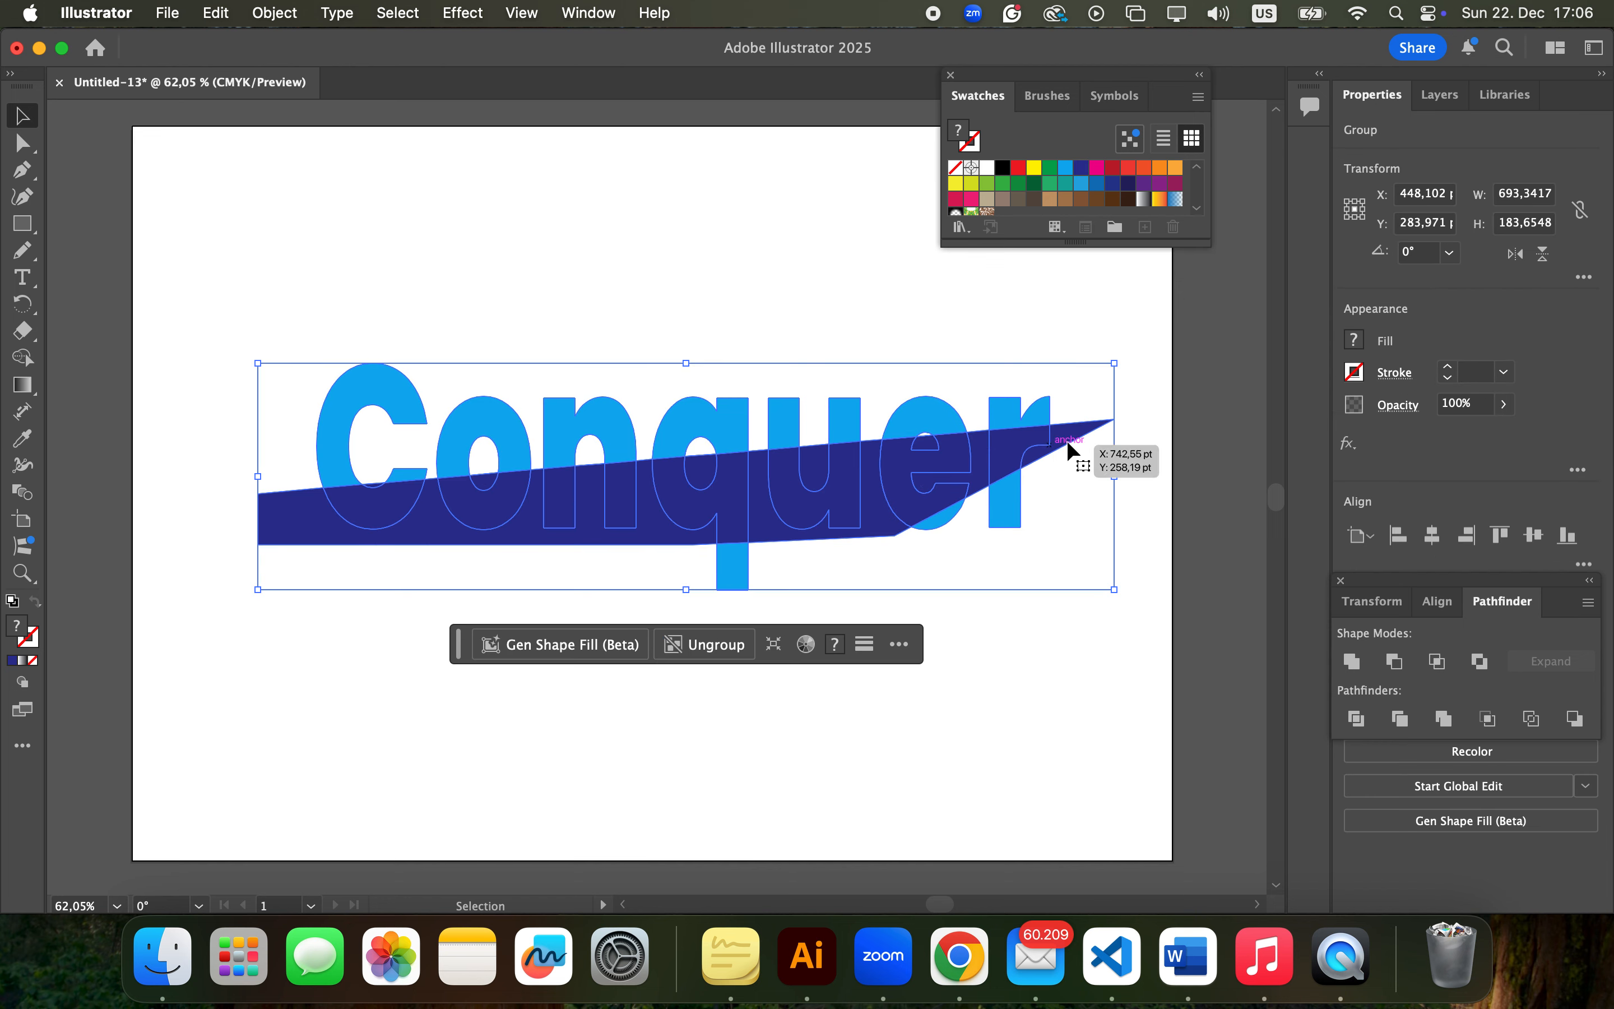
scroll(1067, 441, up, 5)
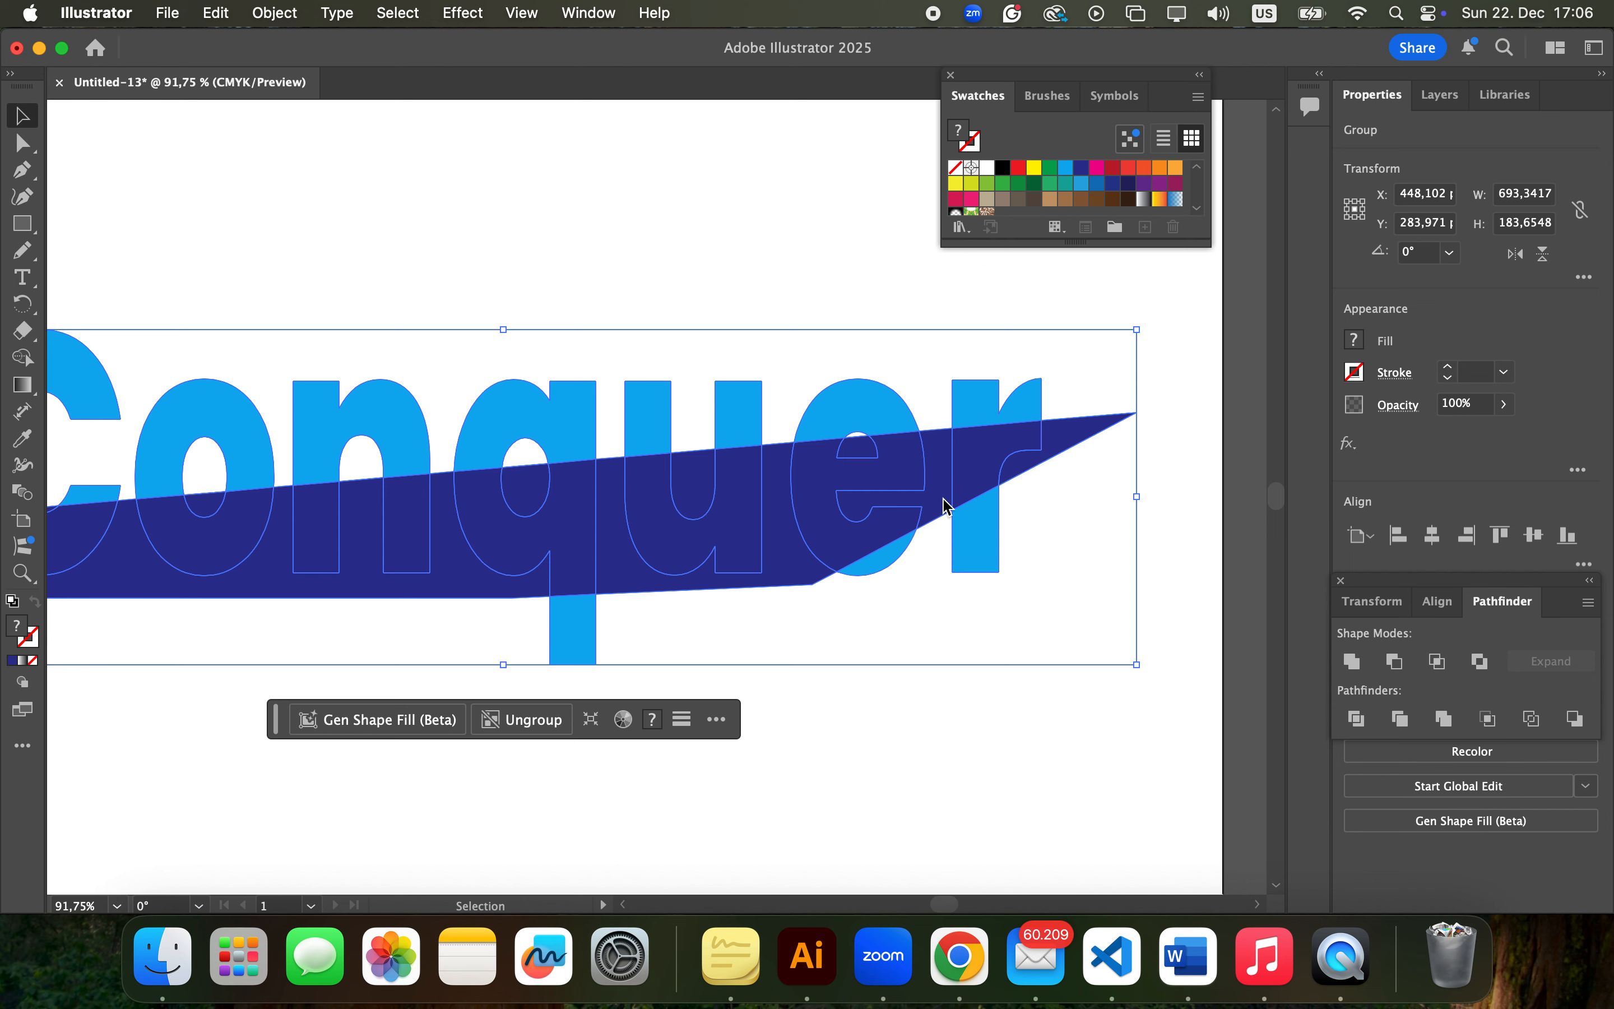
scroll(933, 487, down, 3)
scroll(934, 487, down, 1)
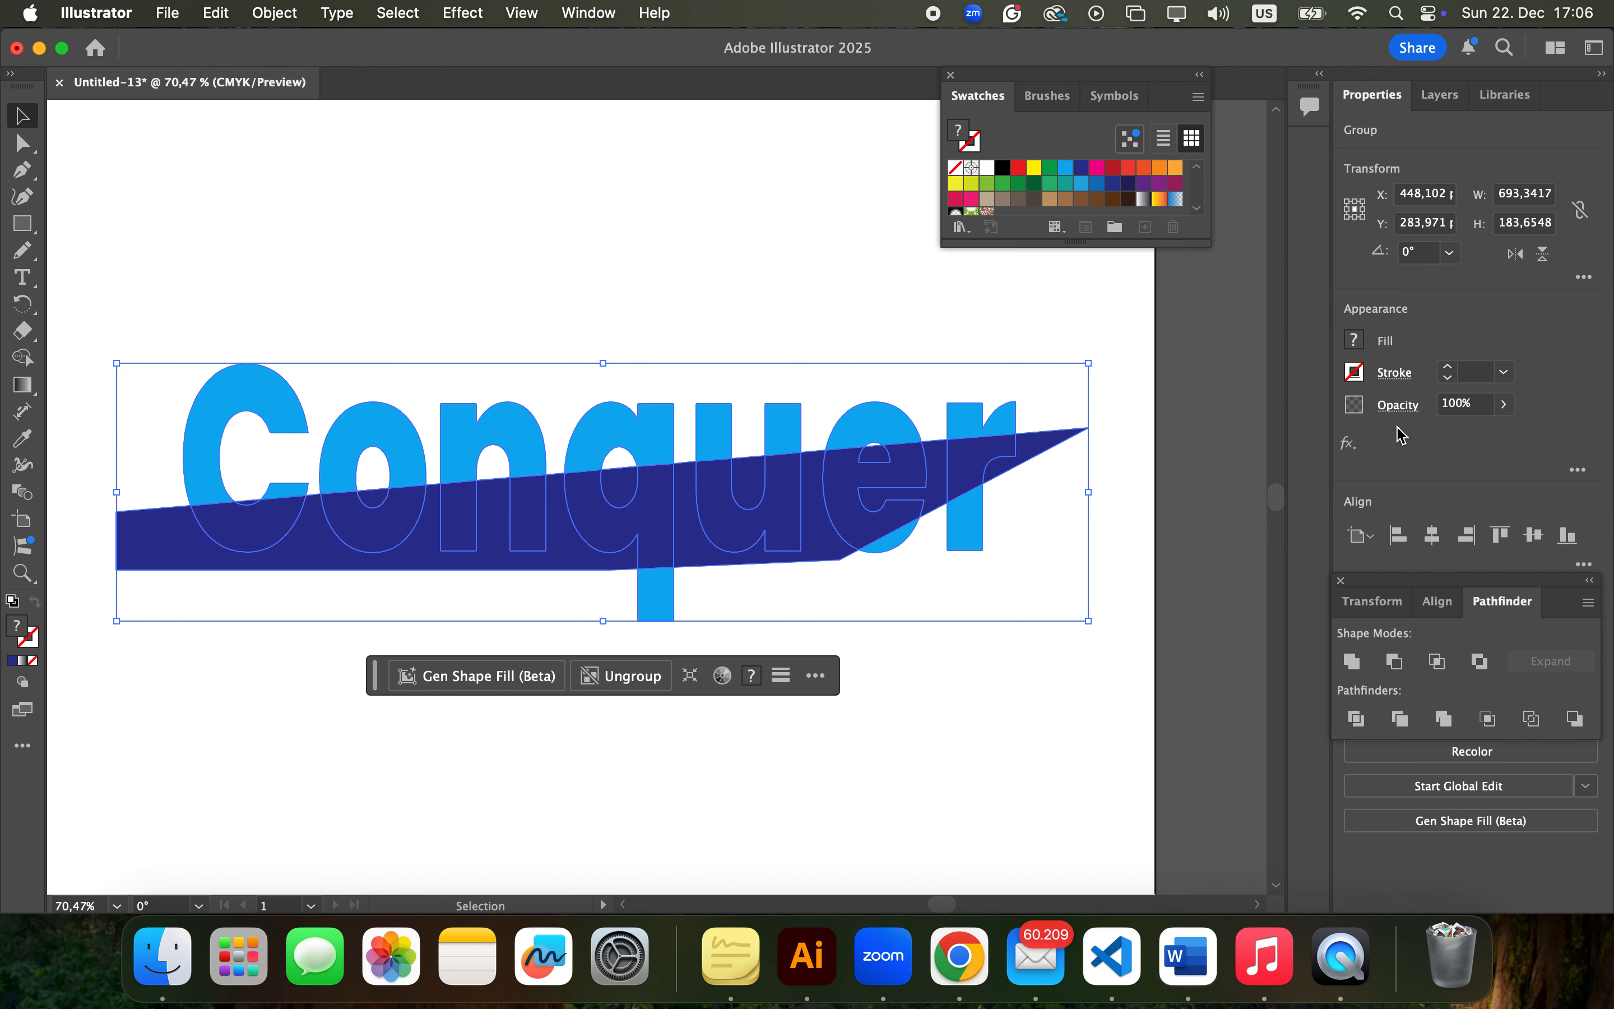
click(1190, 455)
drag(67, 305, 1105, 675)
click(288, 15)
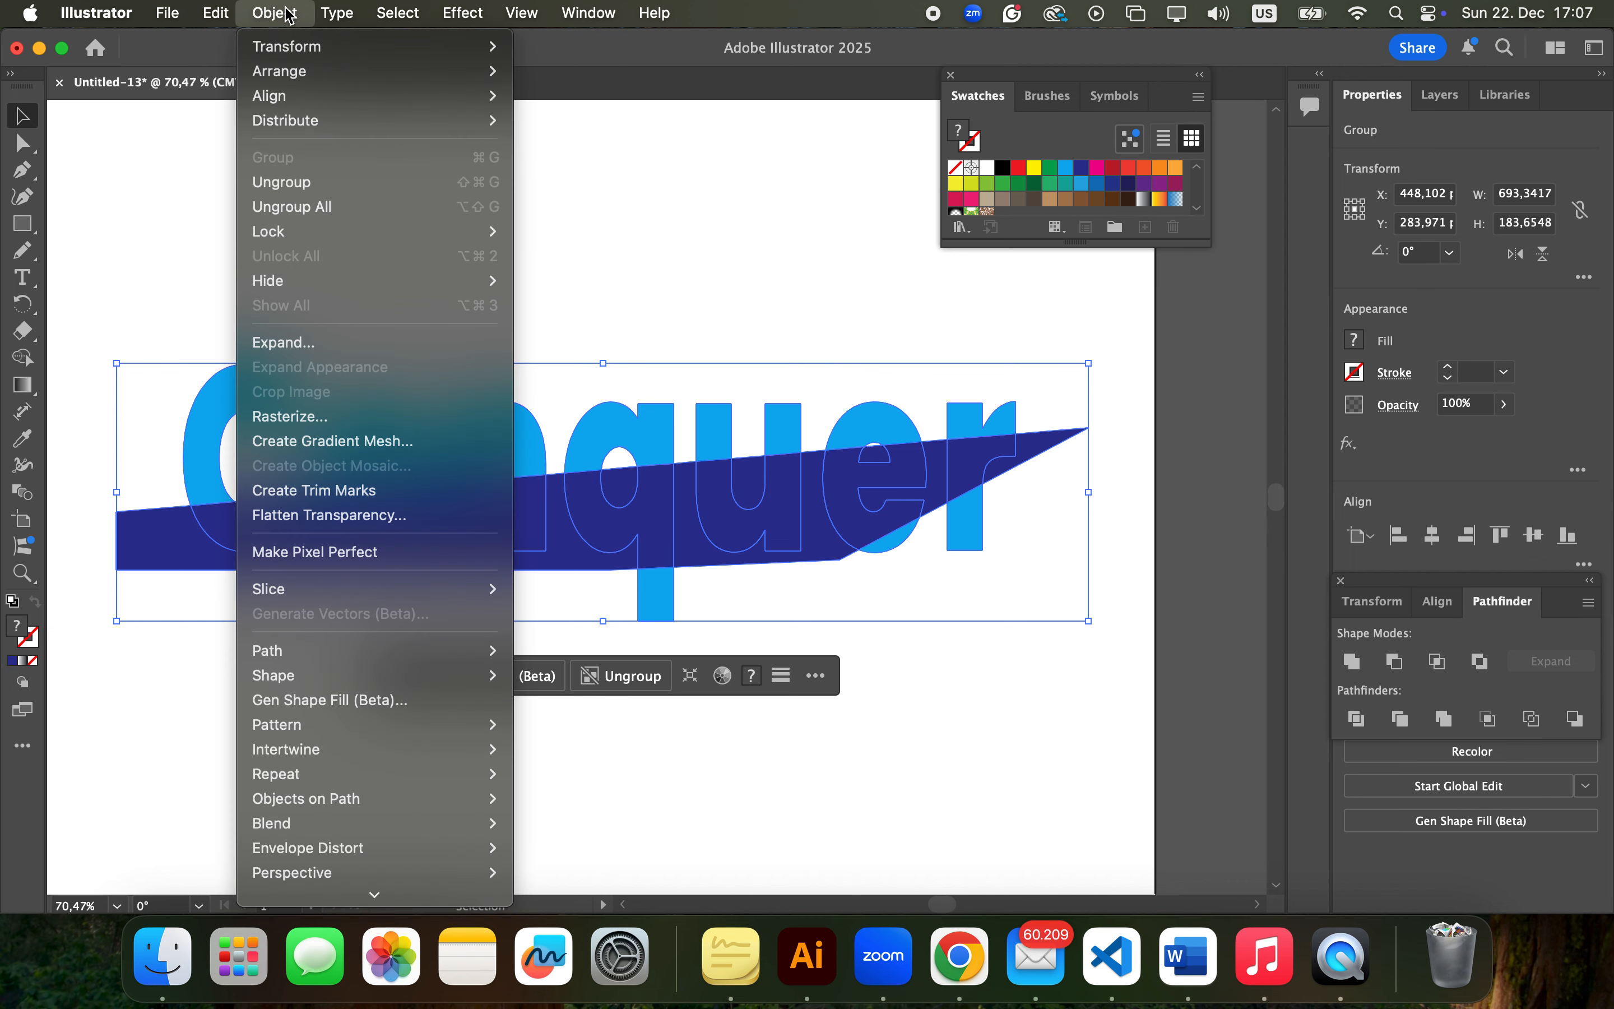
click(297, 211)
click(667, 280)
Delete the dark blue leftover pieces beyond the r and between the e and r with Direct Selection
key(a)
scroll(1025, 446, up, 5)
click(1032, 455)
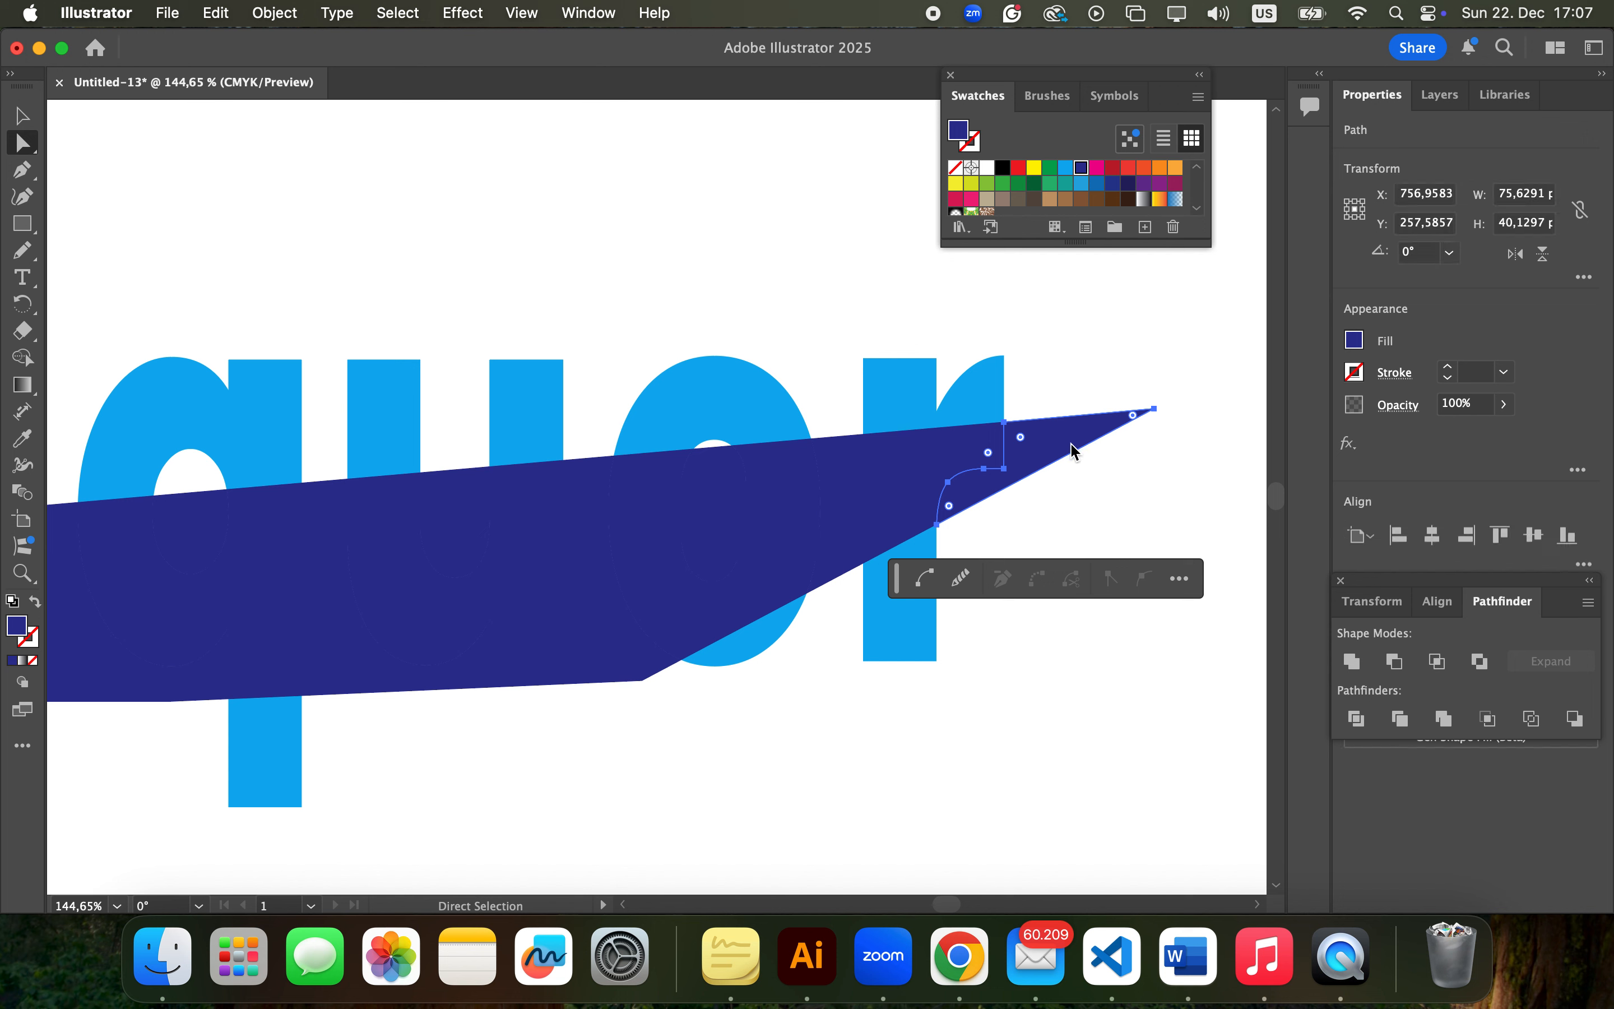
key(Delete)
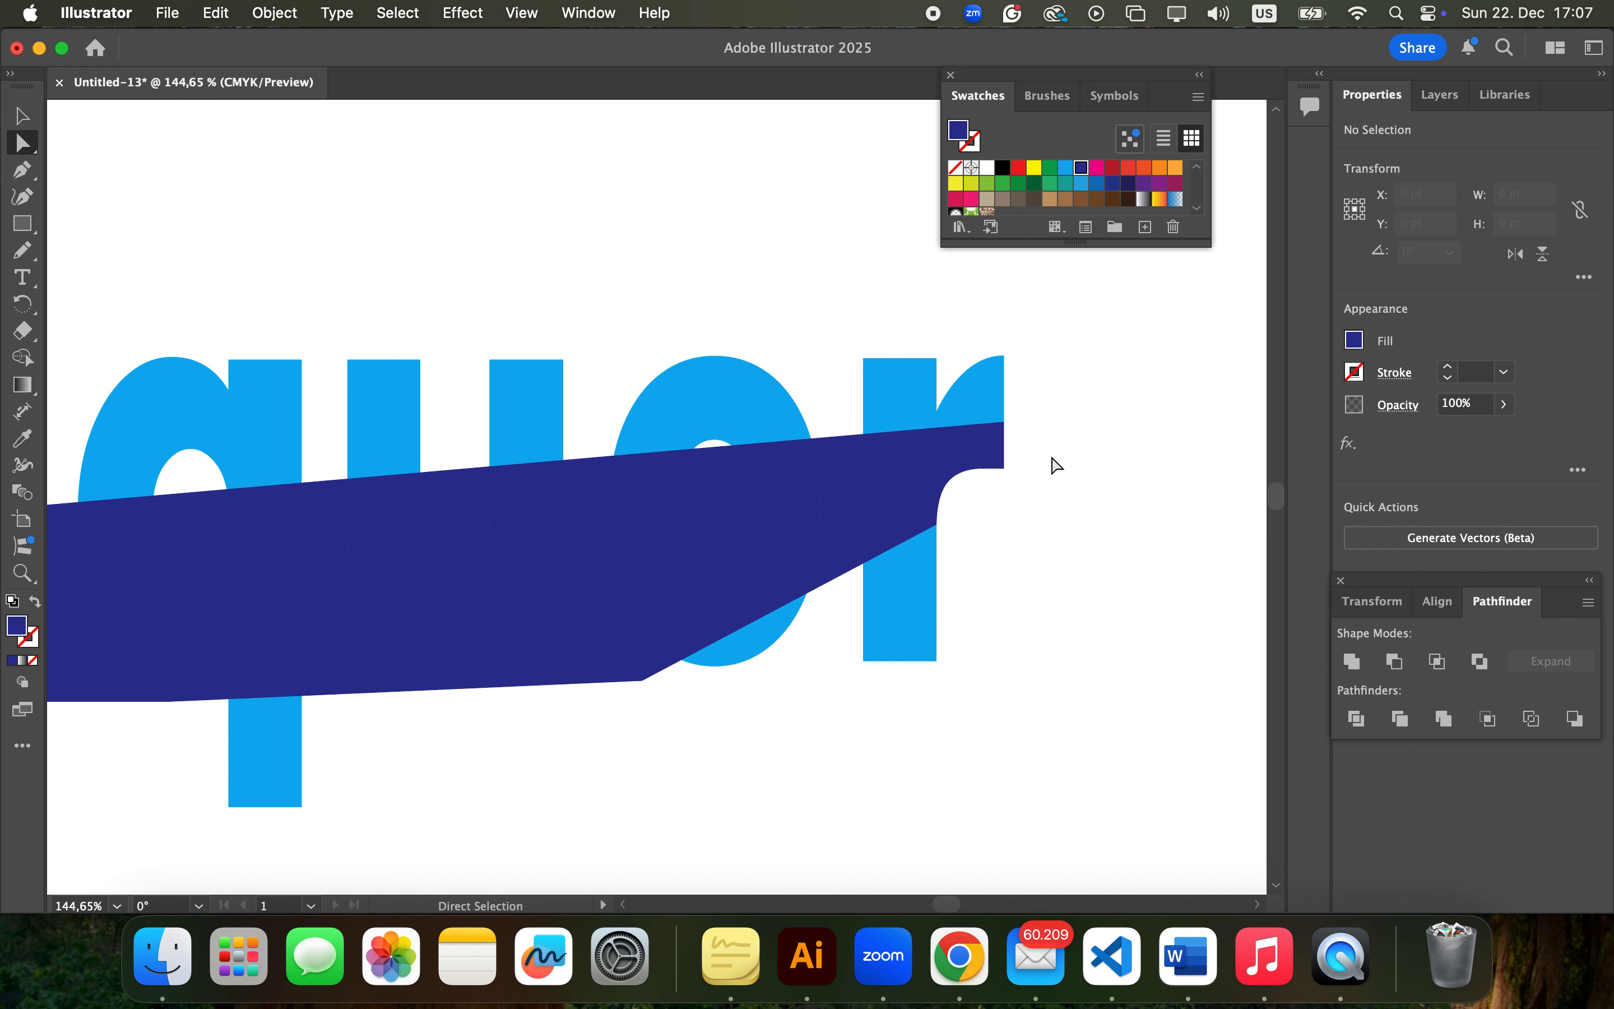
click(846, 507)
key(Delete)
Delete the dark blue leftovers surrounding the u, between the q and e, and inside the q's counter
scroll(846, 507, left, 2)
scroll(846, 507, down, 1)
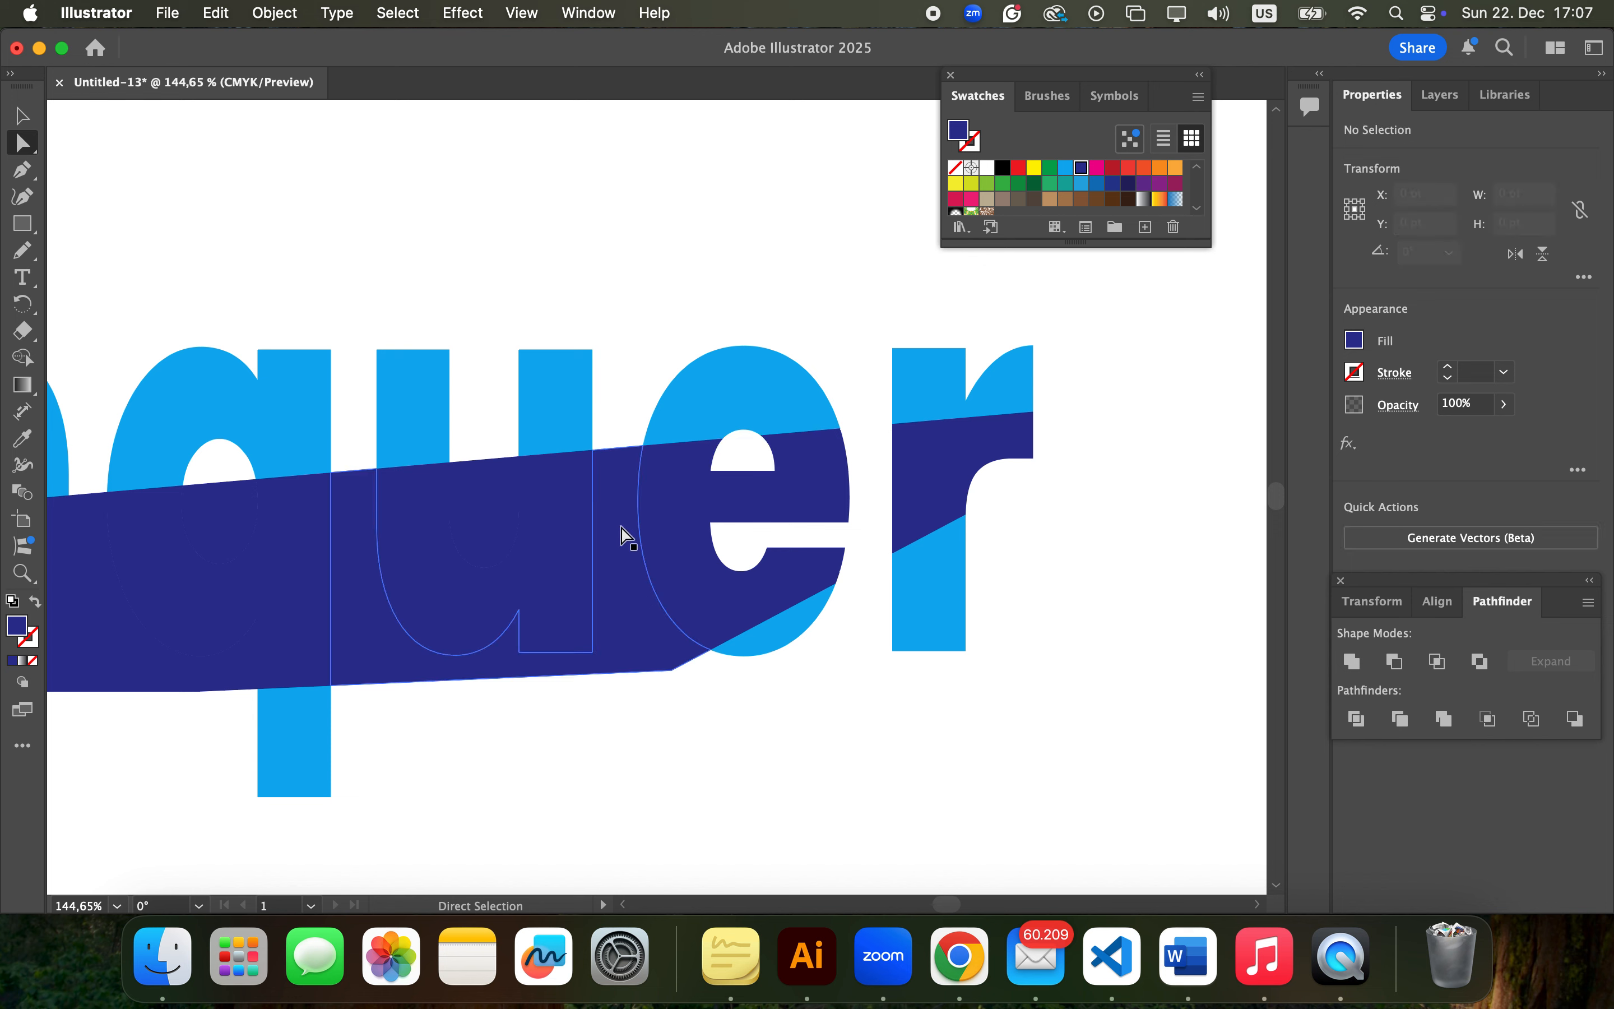
click(629, 559)
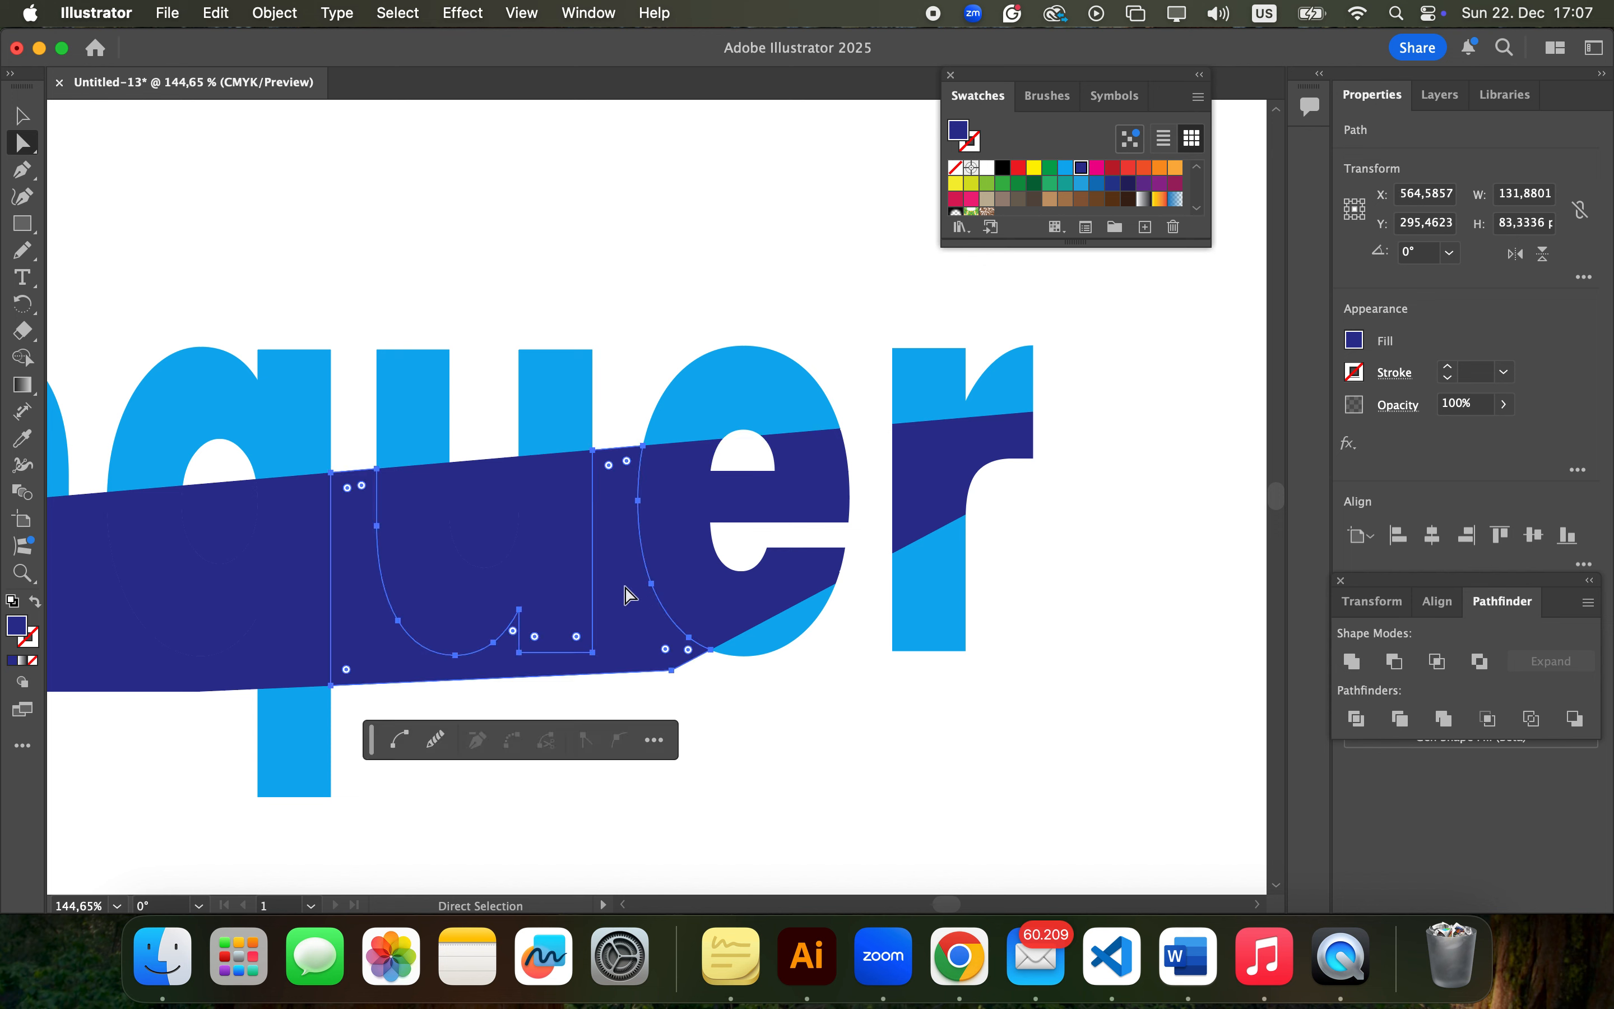
key(Delete)
scroll(627, 594, left, 10)
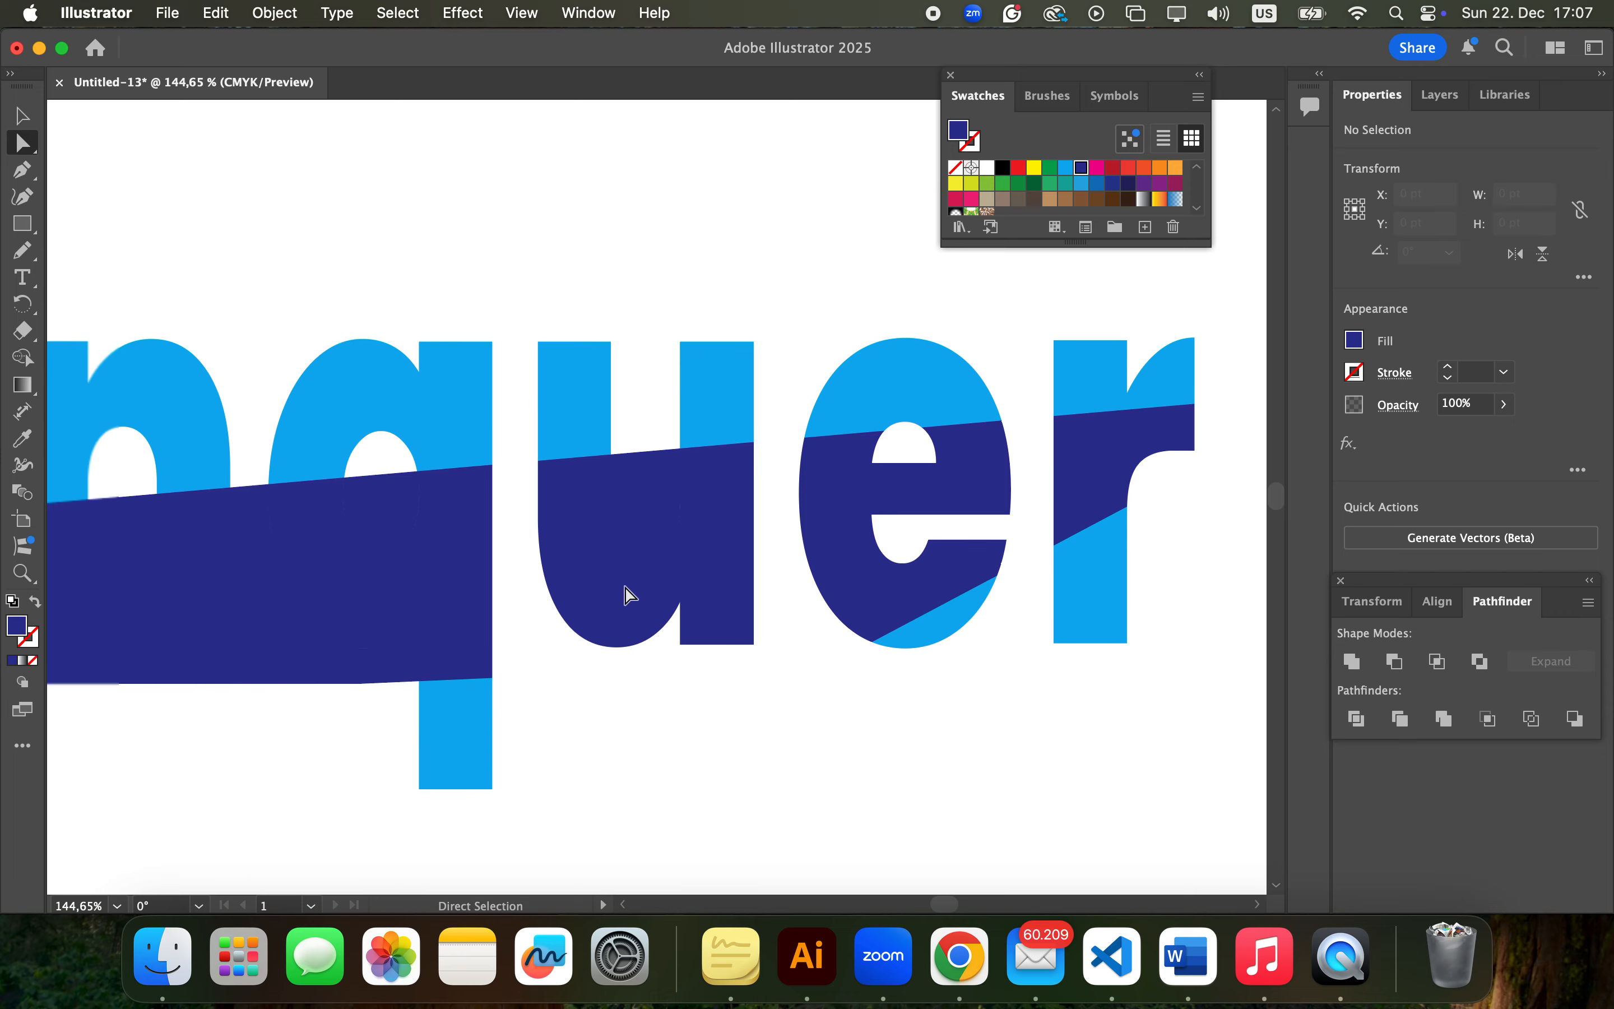
scroll(631, 574, down, 2)
click(653, 485)
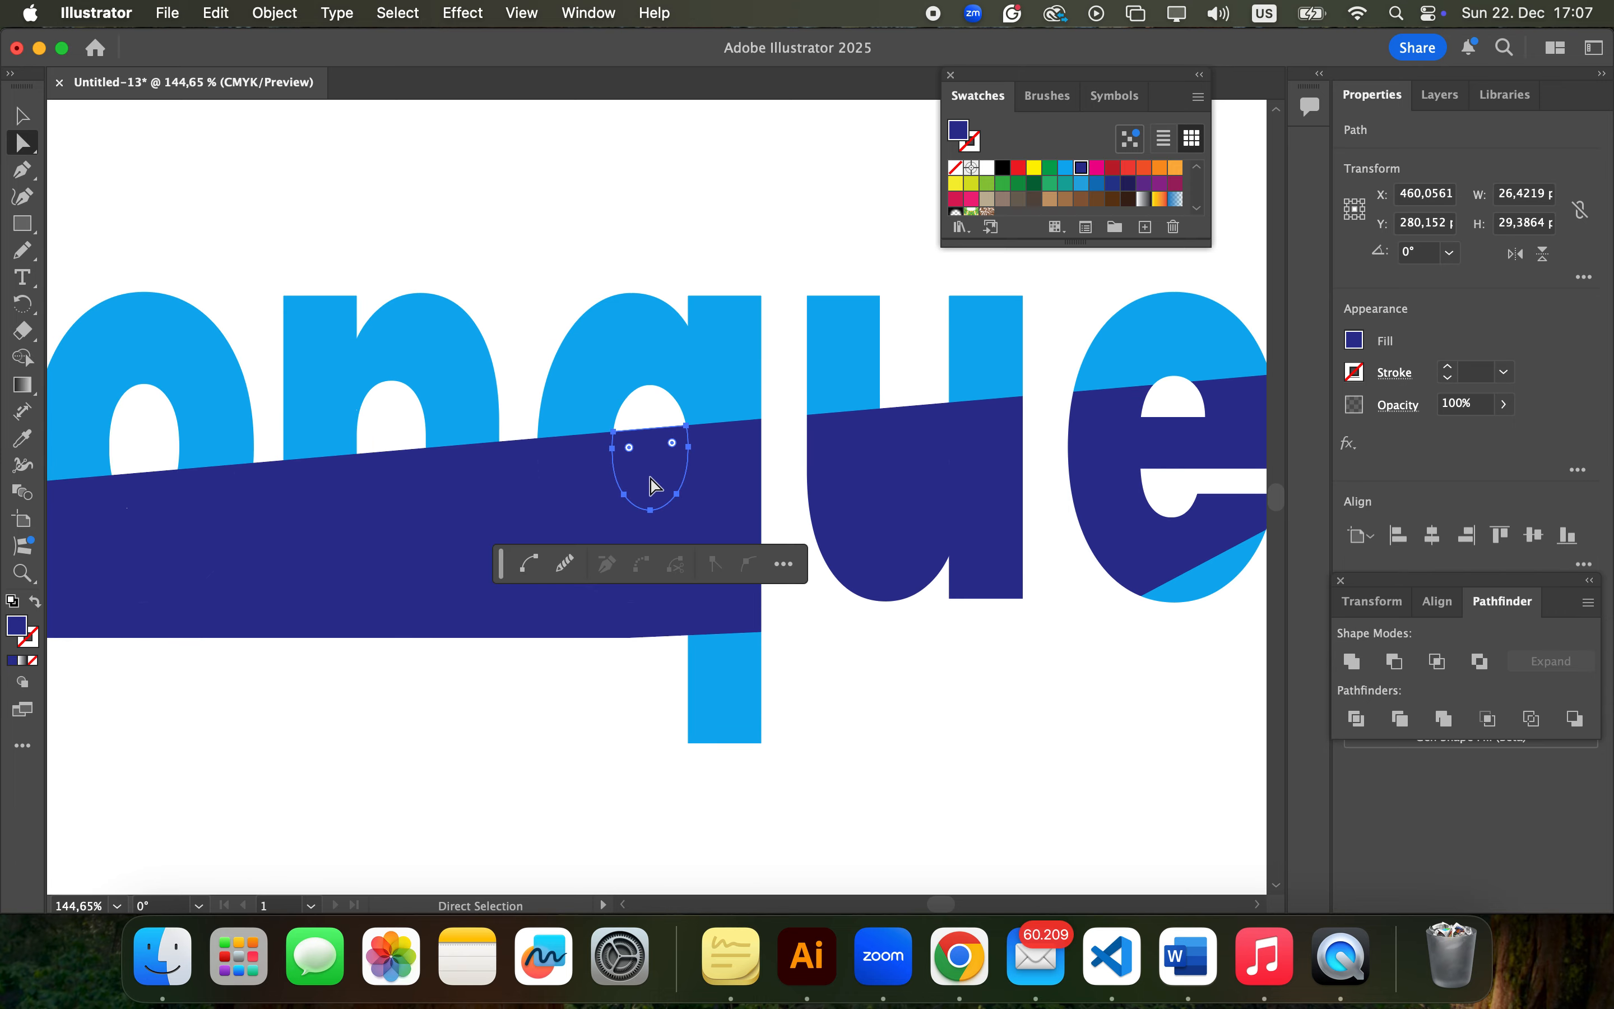
key(Delete)
Delete the remaining dark blue leftover pieces around and inside the letters from C to q
scroll(650, 480, left, 5)
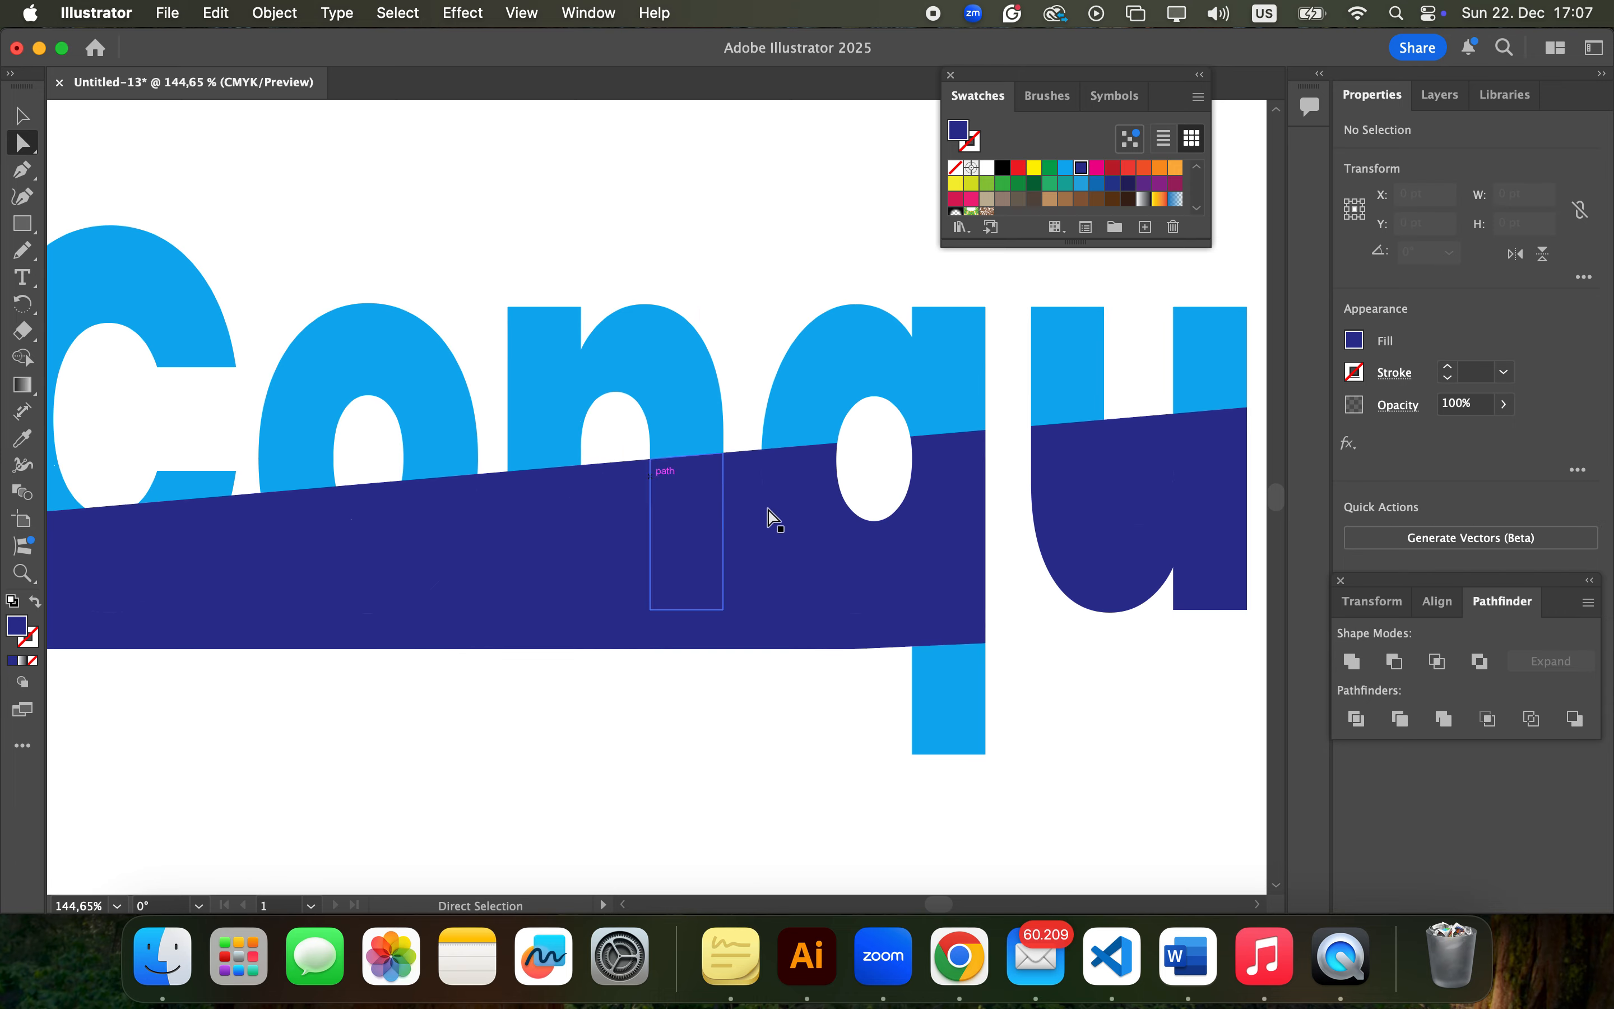
click(752, 520)
key(Delete)
scroll(752, 521, down, 5)
scroll(890, 410, right, 1)
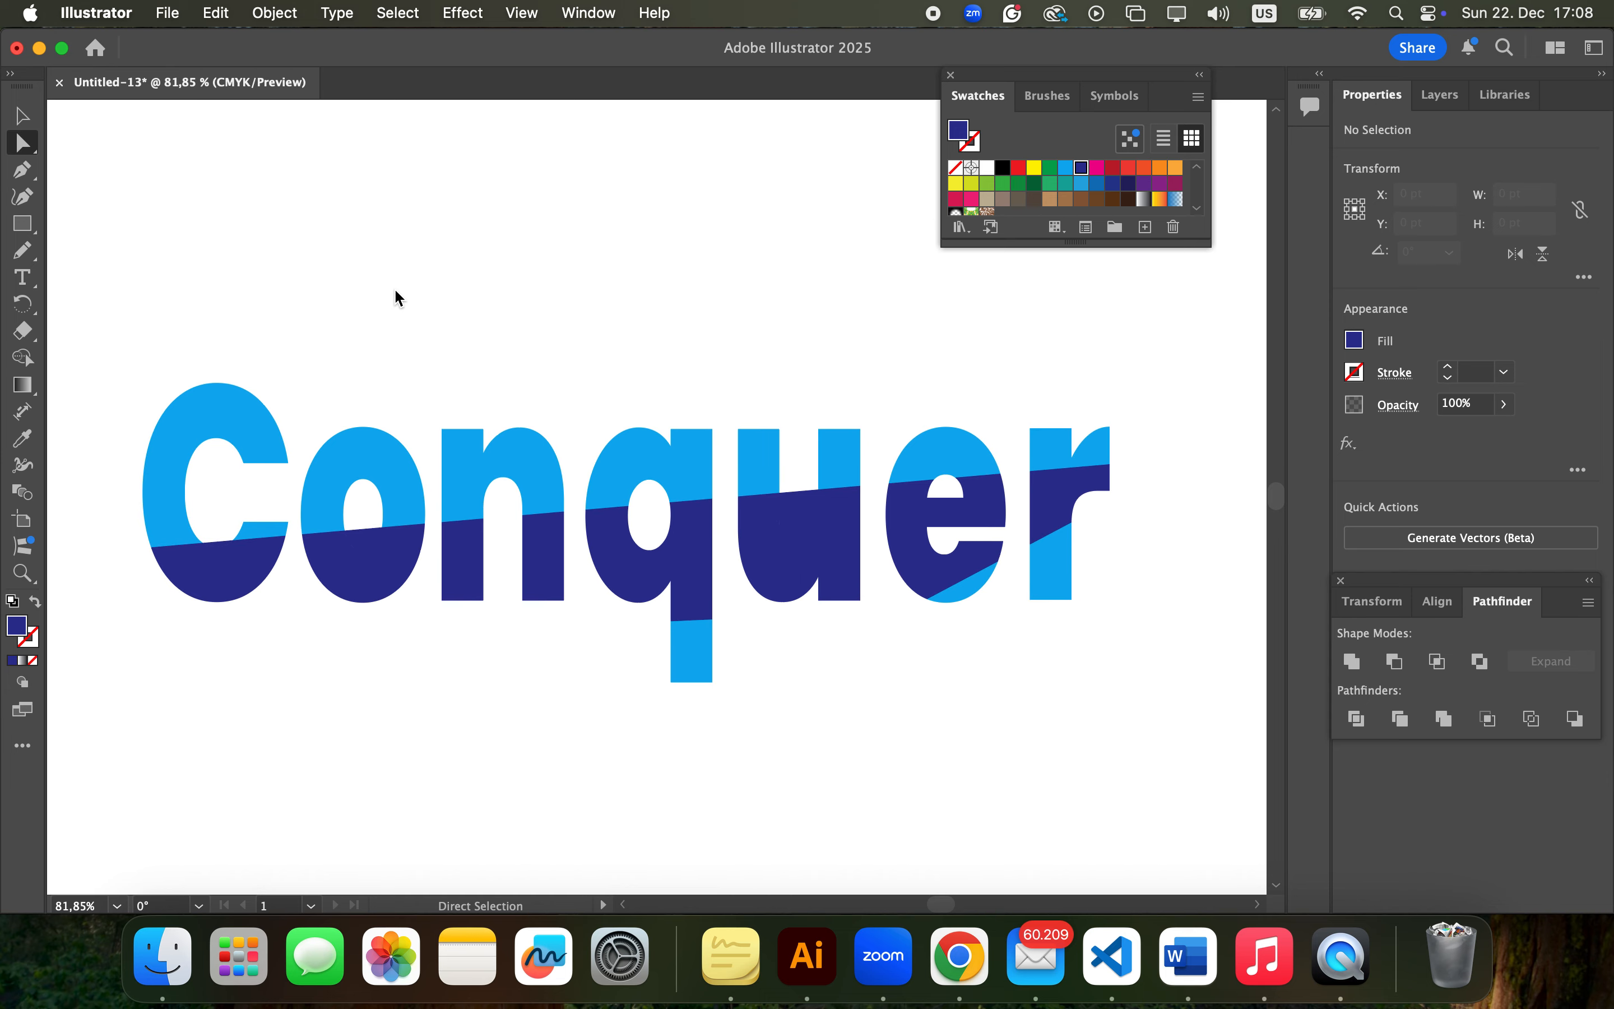
click(214, 407)
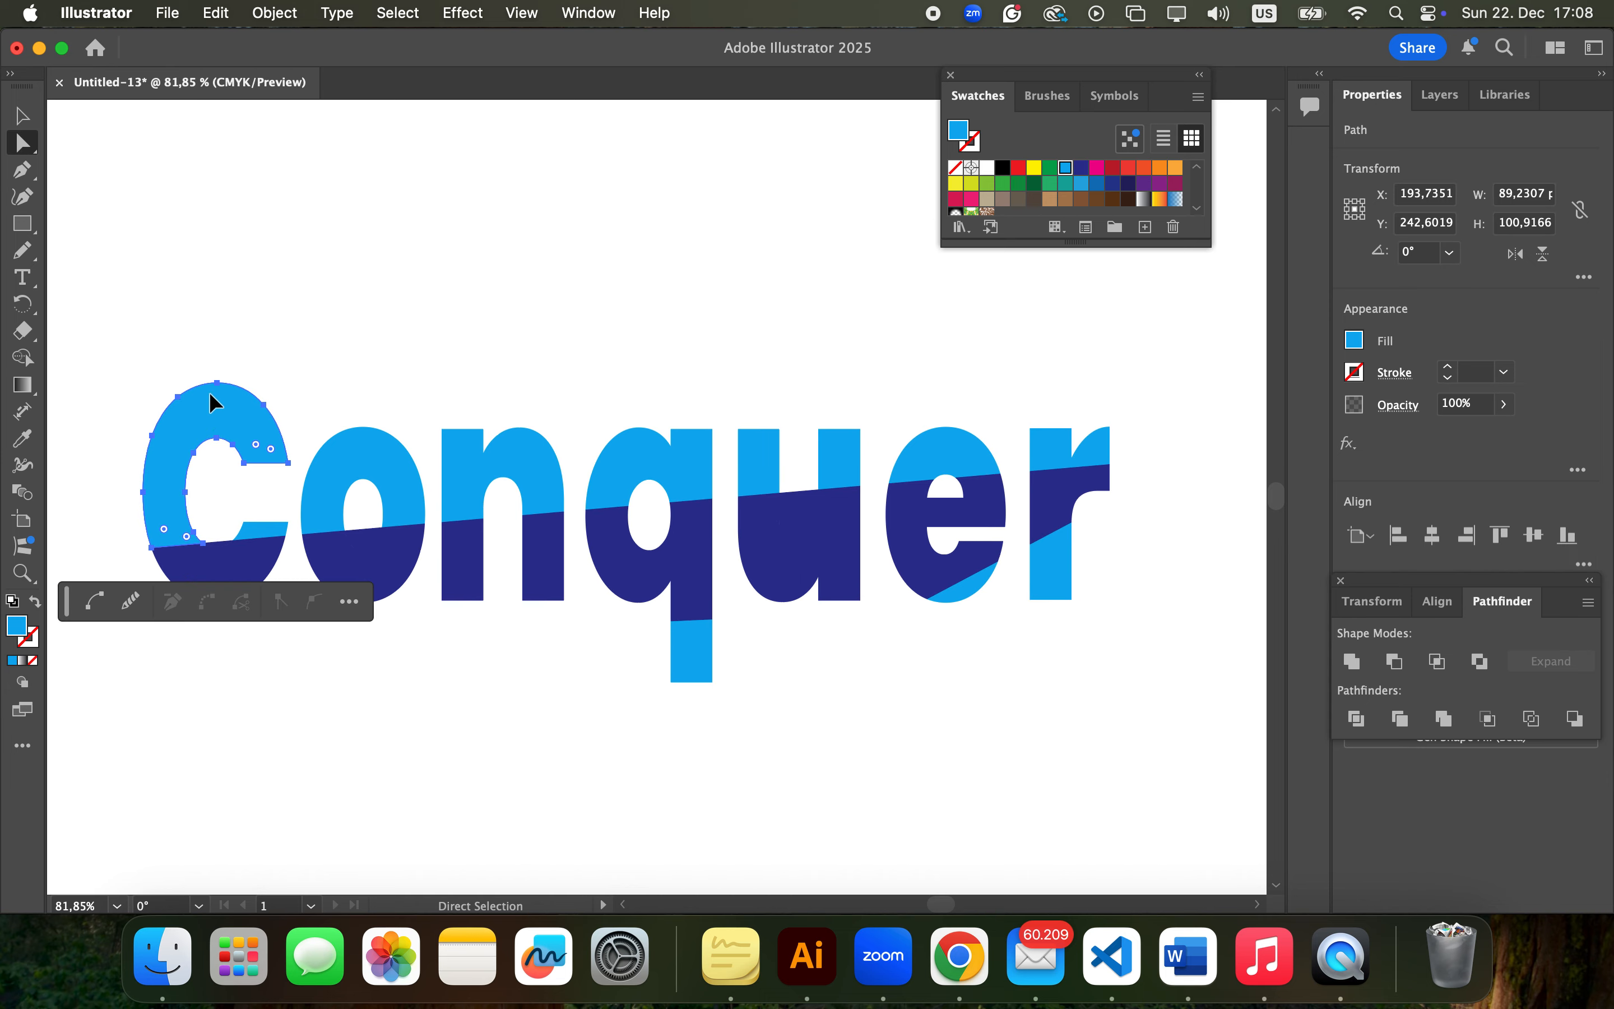
mouse_move(210, 394)
mouse_down()
mouse_move(209, 377)
mouse_move(210, 401)
mouse_up()
click(316, 368)
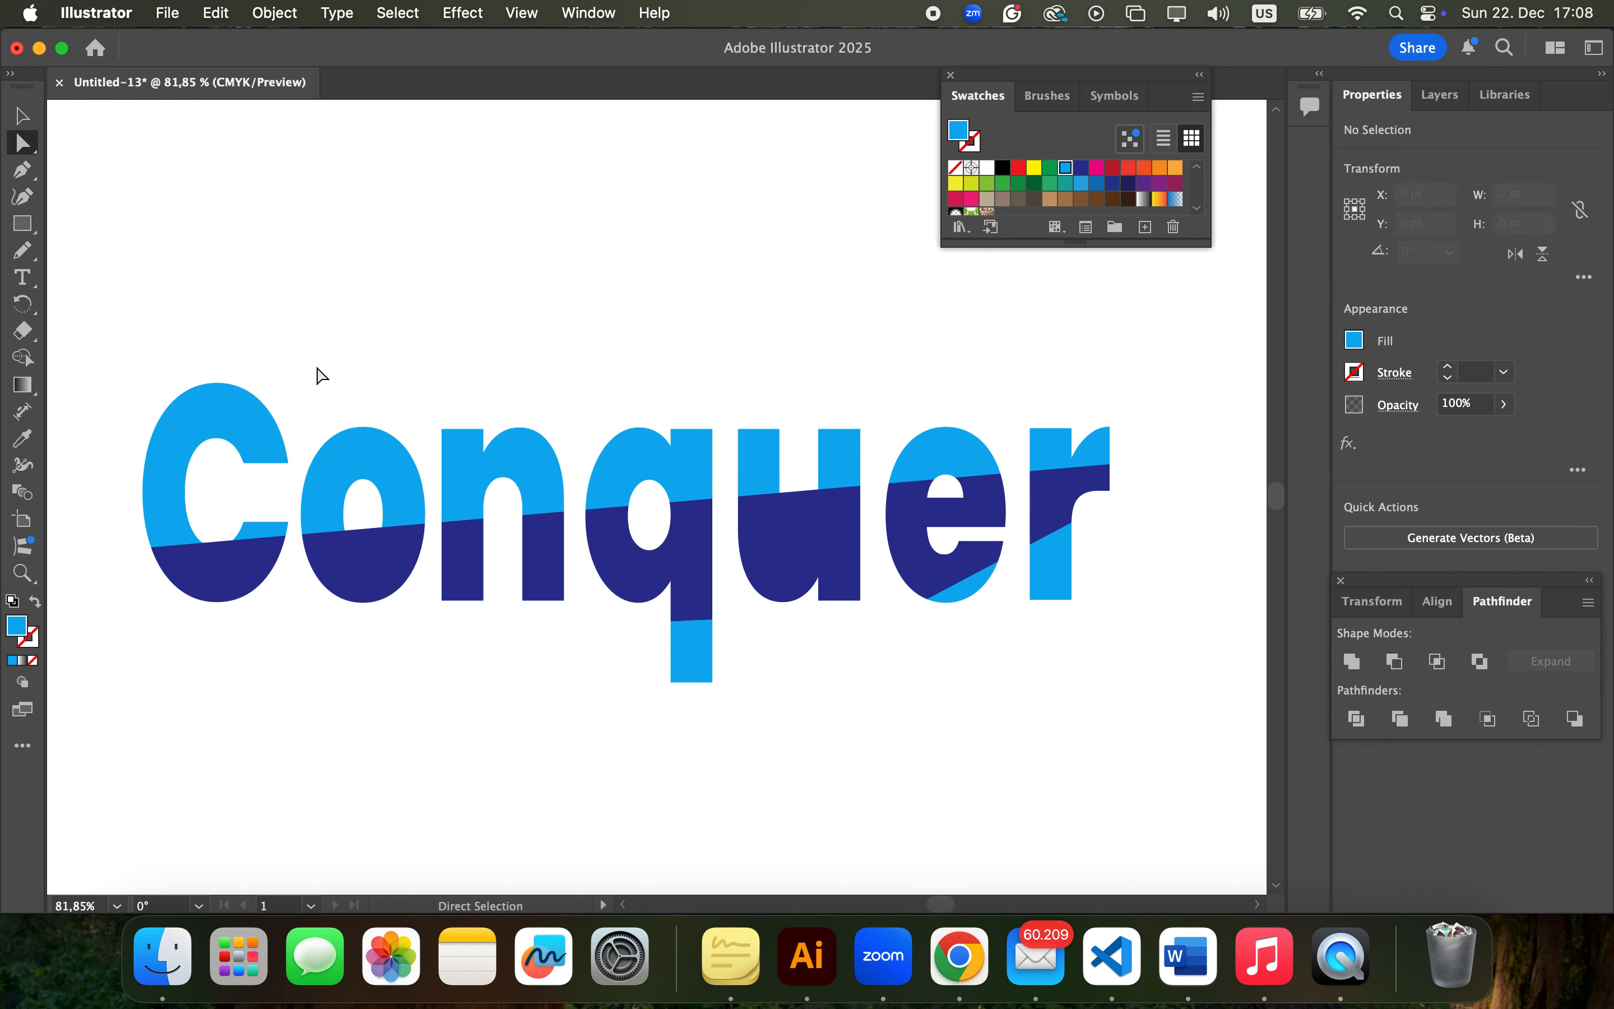
Group the light blue upper letter pieces and move them about 10 pt up and 3 pt left, opening a slanted gap
drag(110, 357, 1134, 448)
key(super+g)
key(v)
drag(636, 450, 632, 433)
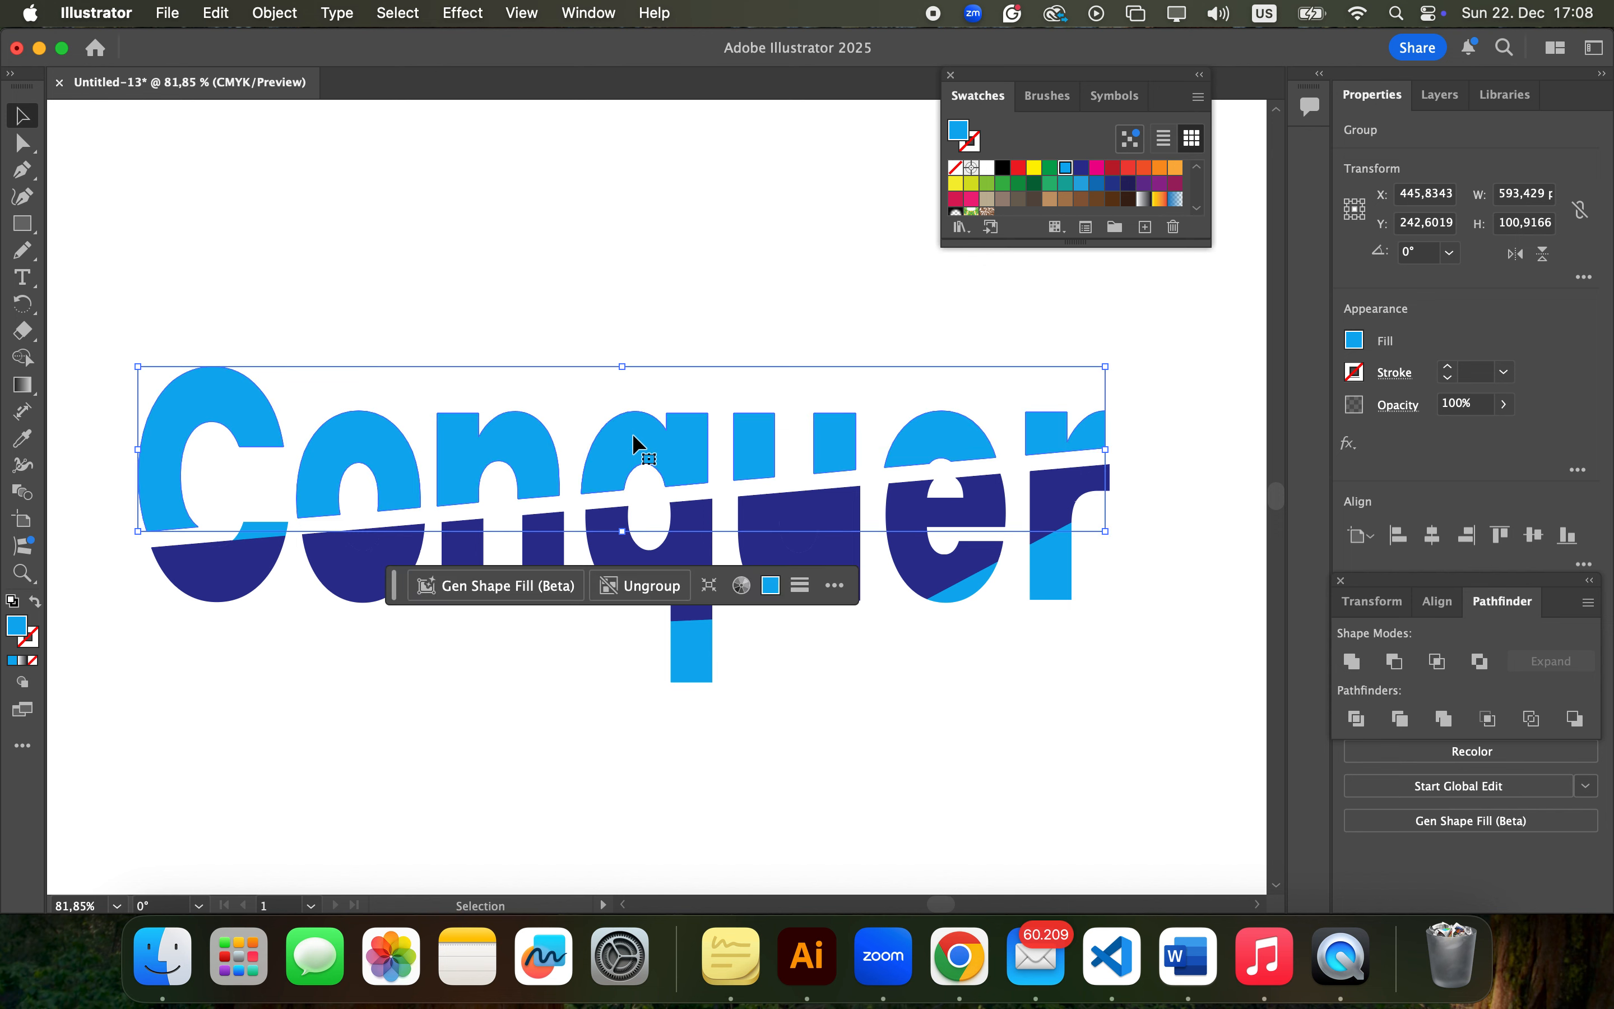
click(331, 375)
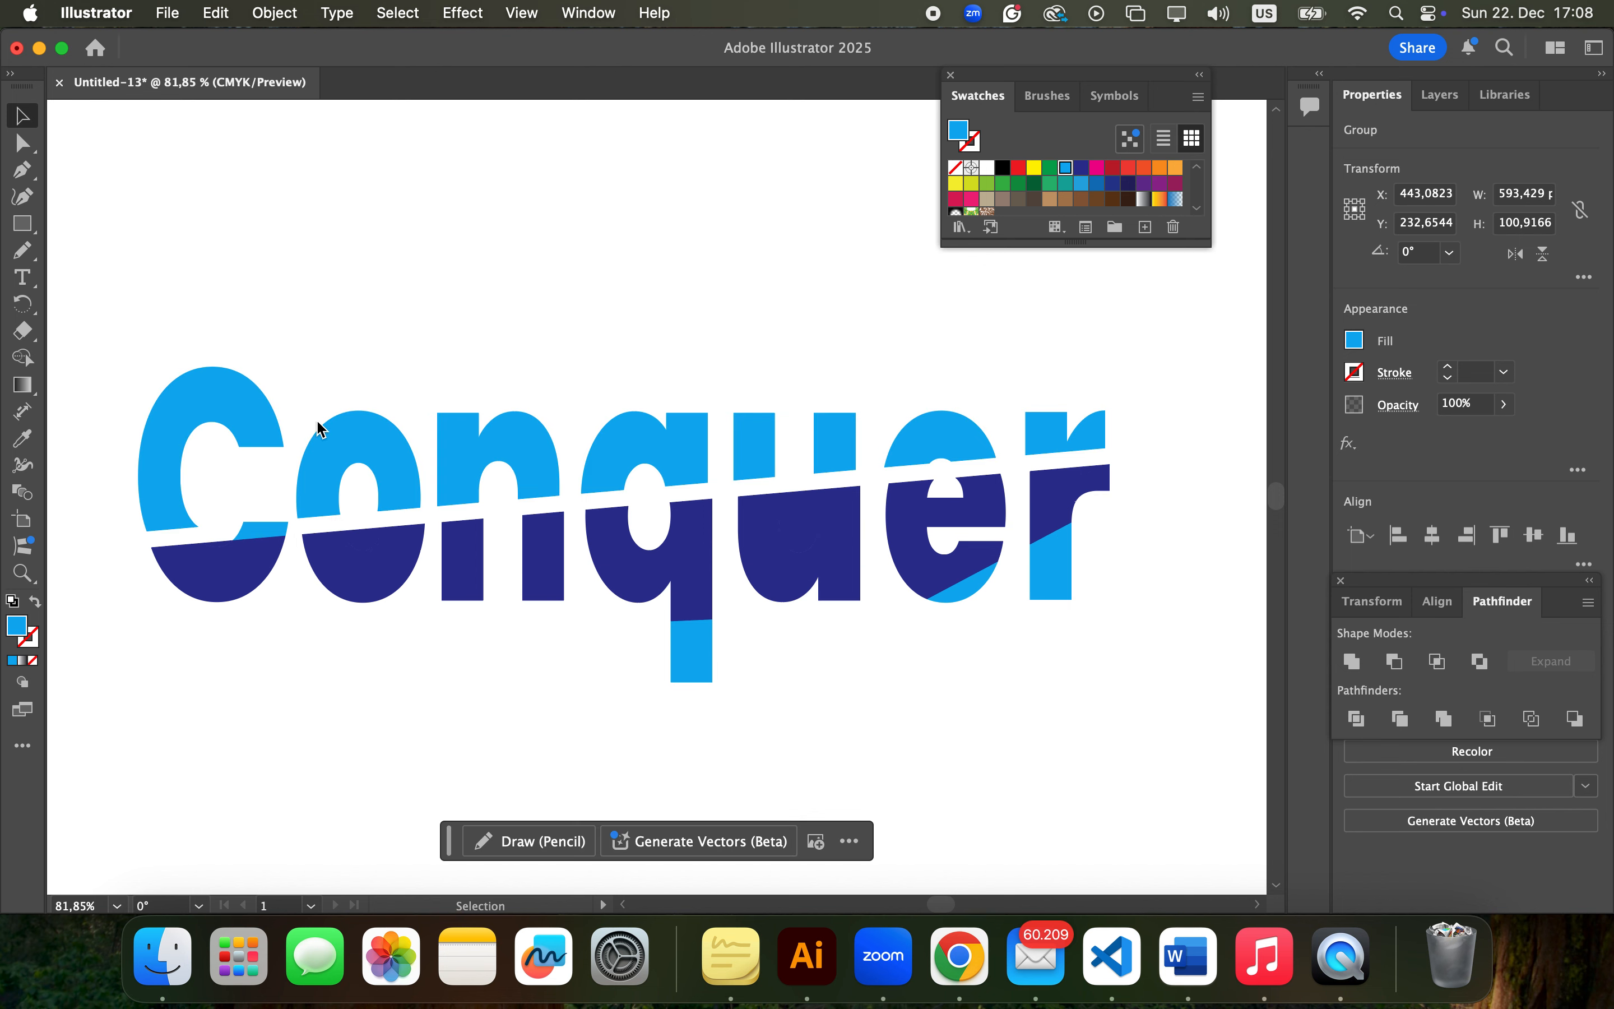
Move the small light blue piece at the C's lower opening up to line up with the shifted upper half
click(262, 532)
drag(260, 522, 260, 515)
click(252, 511)
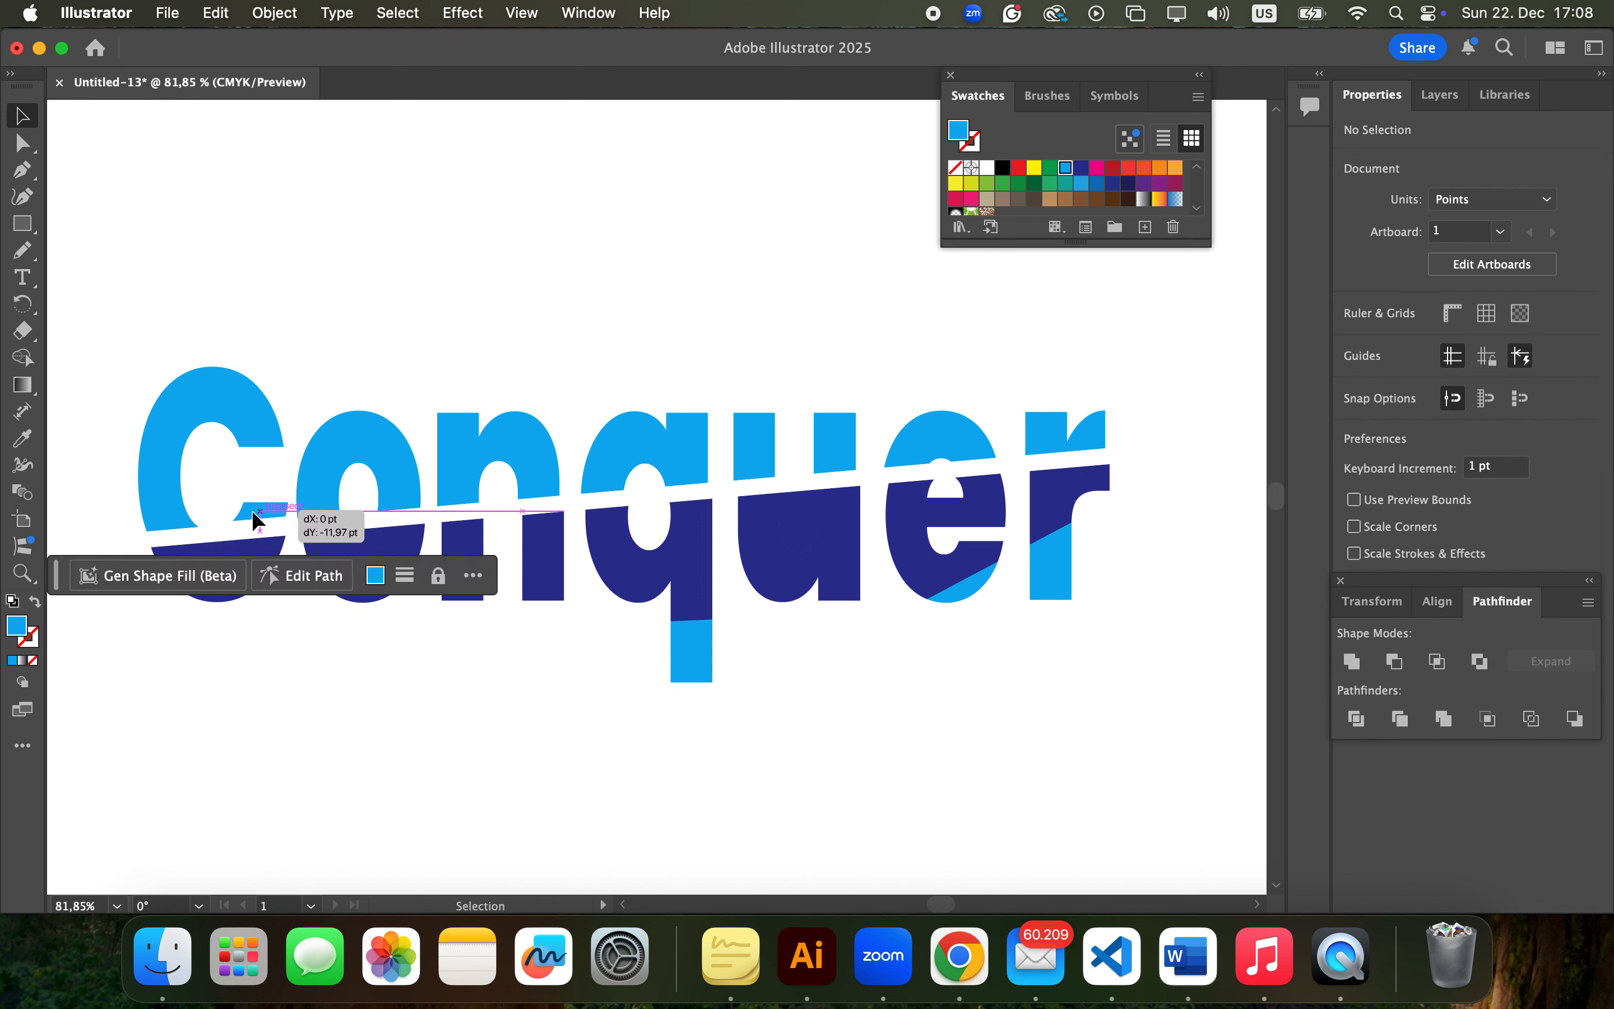
click(530, 708)
Nudge the light blue lower pieces of the q, e and r down to separate them from the dark blue band
click(695, 651)
key(Down)
key(Down)
key(Down)
key(Down)
key(Down)
key(Down)
key(Down)
key(Down)
click(965, 591)
shift+click(1050, 572)
key(Down)
key(Down)
key(Down)
key(Down)
key(Down)
click(846, 714)
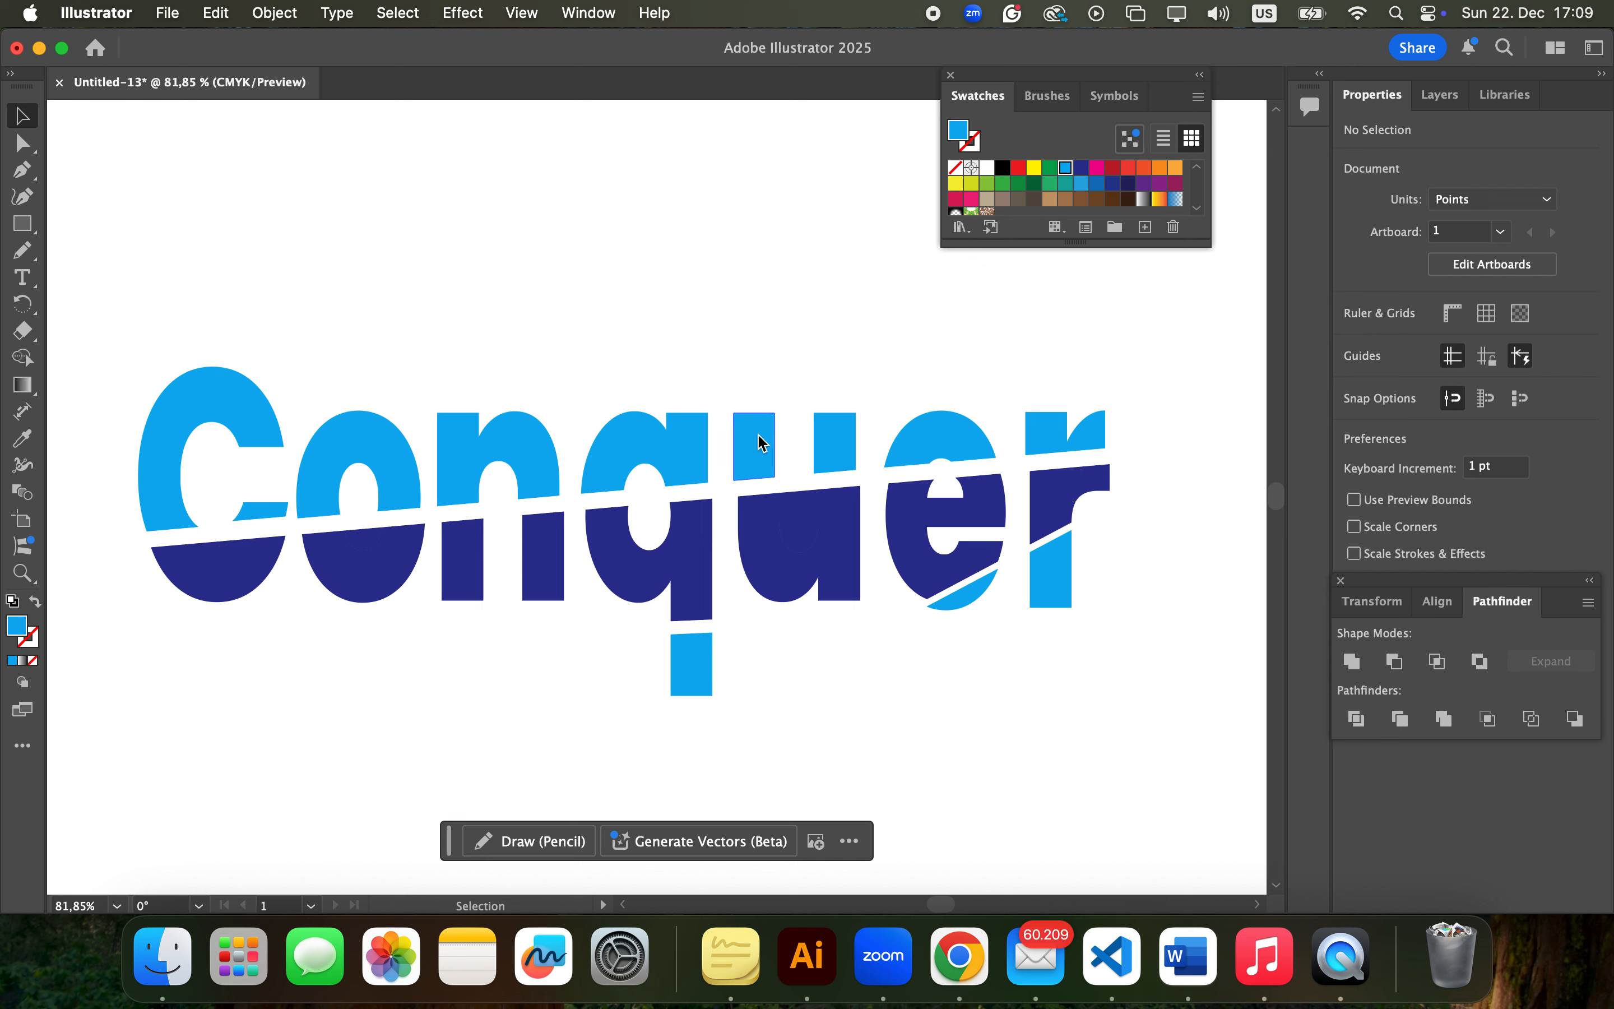